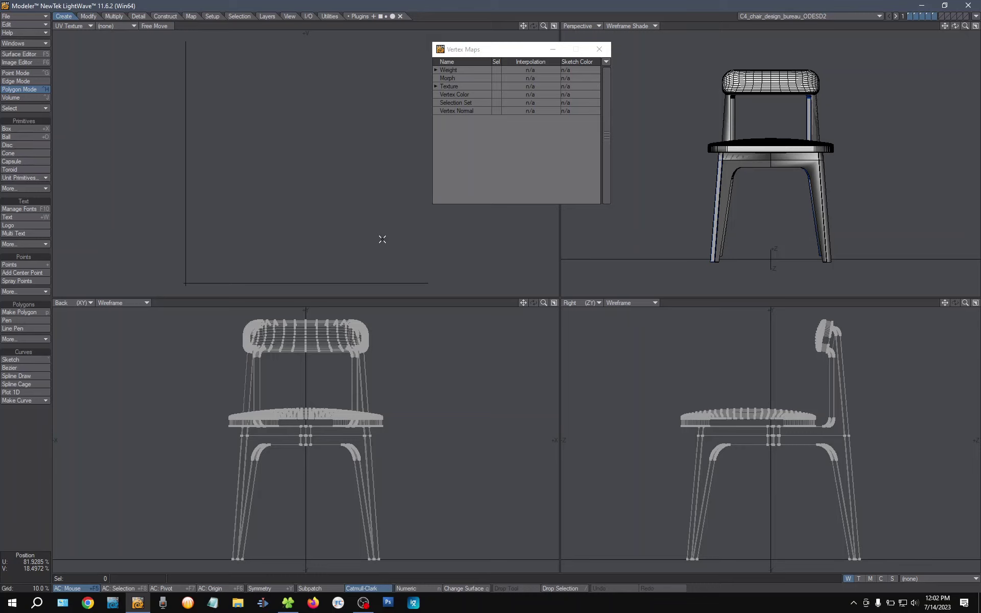
- Orbit the chair to a three-quarter view and expand Texture in Vertex Maps to list its UV map
{"action": "left_click_drag", "start_coordinate": [802, 183], "coordinate": [772, 190], "text": "alt"}
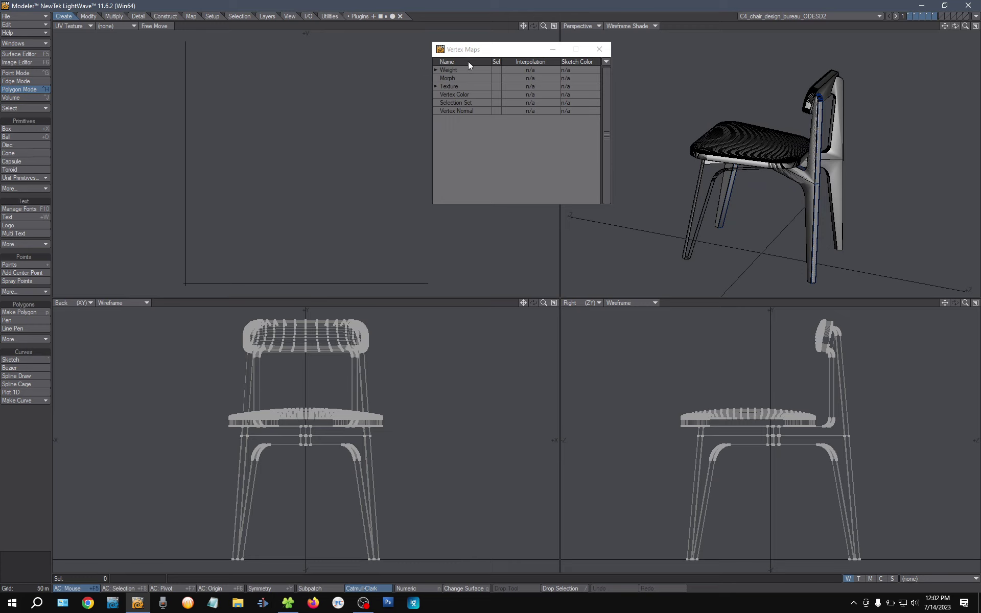
{"action": "left_click", "coordinate": [436, 87]}
{"action": "left_click_drag", "start_coordinate": [483, 49], "coordinate": [505, 62]}
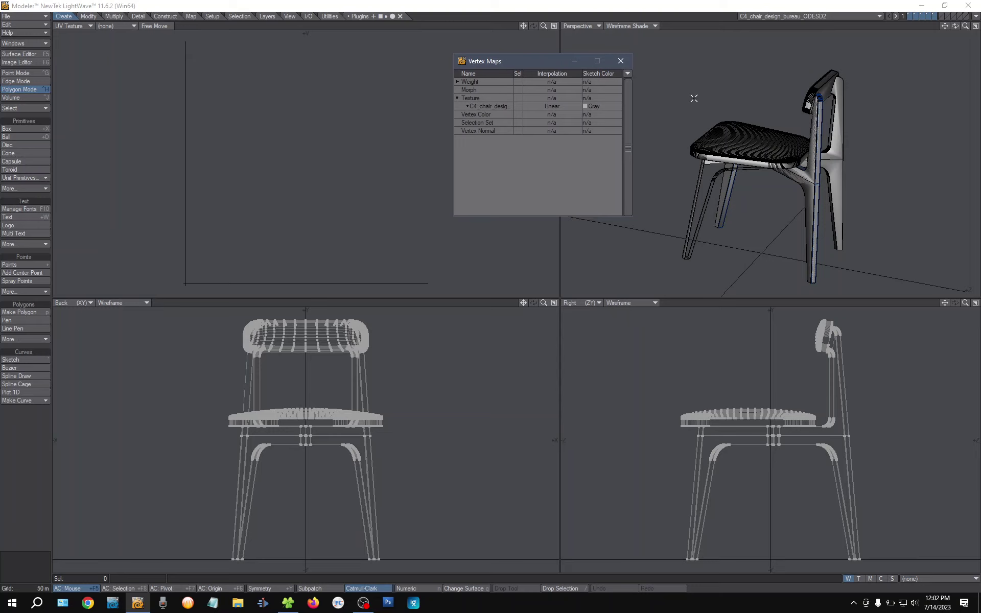
{"action": "left_click", "coordinate": [934, 17]}
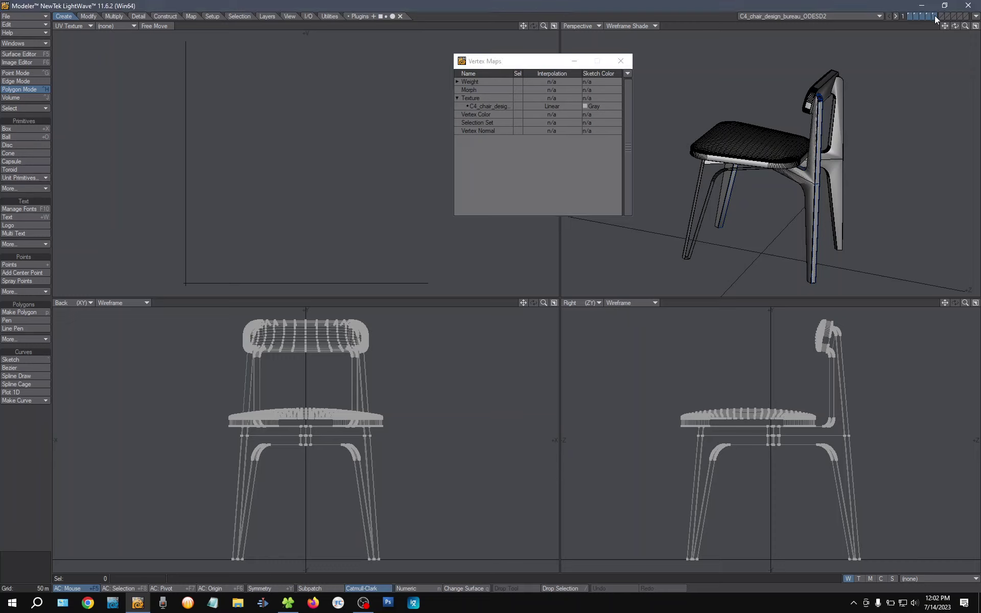
- Show only the chair frame layer and fit it to the views
{"action": "left_click", "coordinate": [933, 15]}
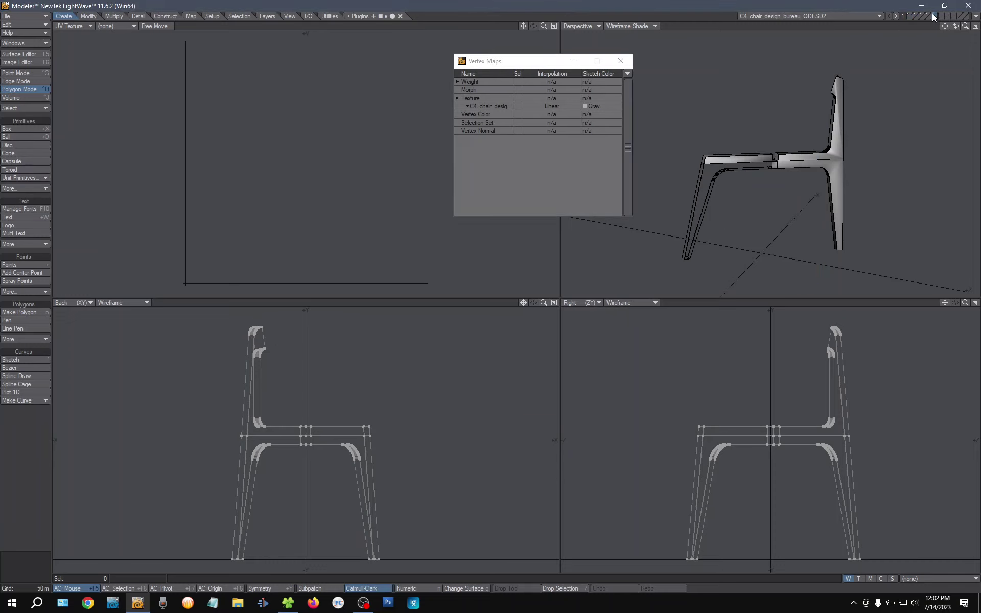
{"action": "left_click_drag", "start_coordinate": [804, 180], "coordinate": [784, 160], "text": "alt"}
{"action": "key", "text": "a"}
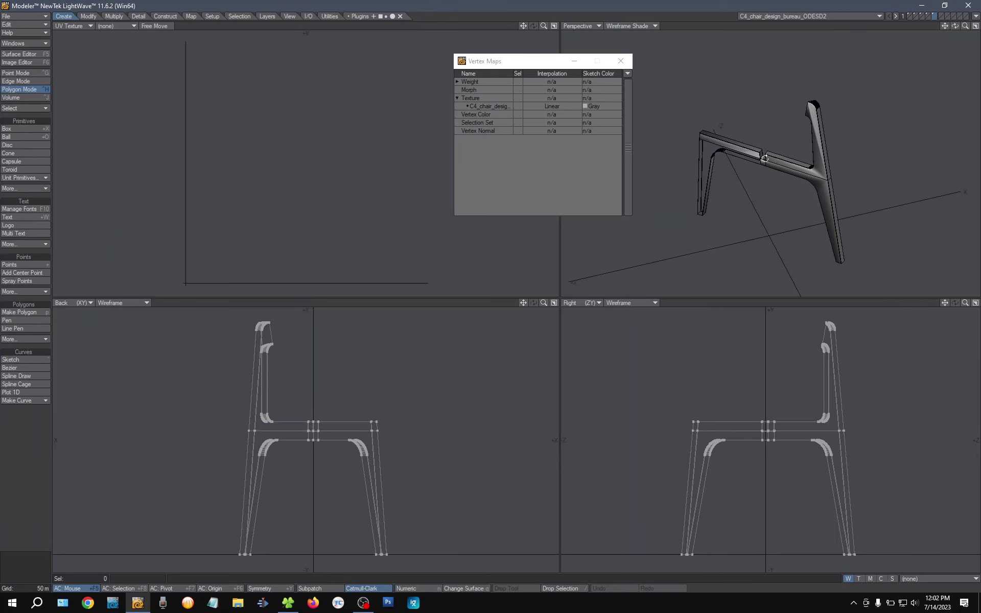
- Delete the Unwrap UV map from the Vertex Maps list, keeping the original texture map
{"action": "left_click", "coordinate": [191, 16]}
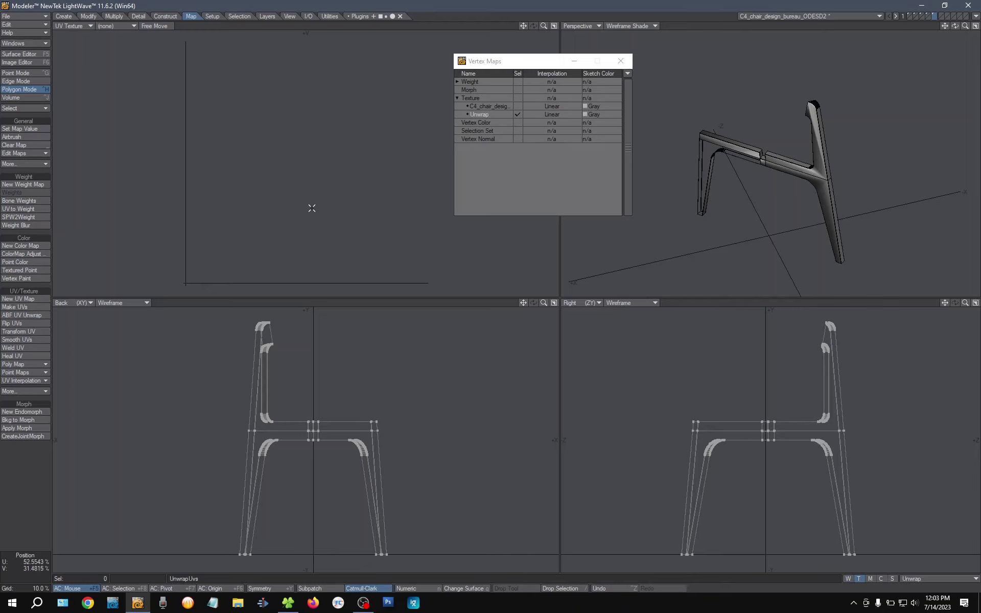
{"action": "left_click", "coordinate": [485, 114]}
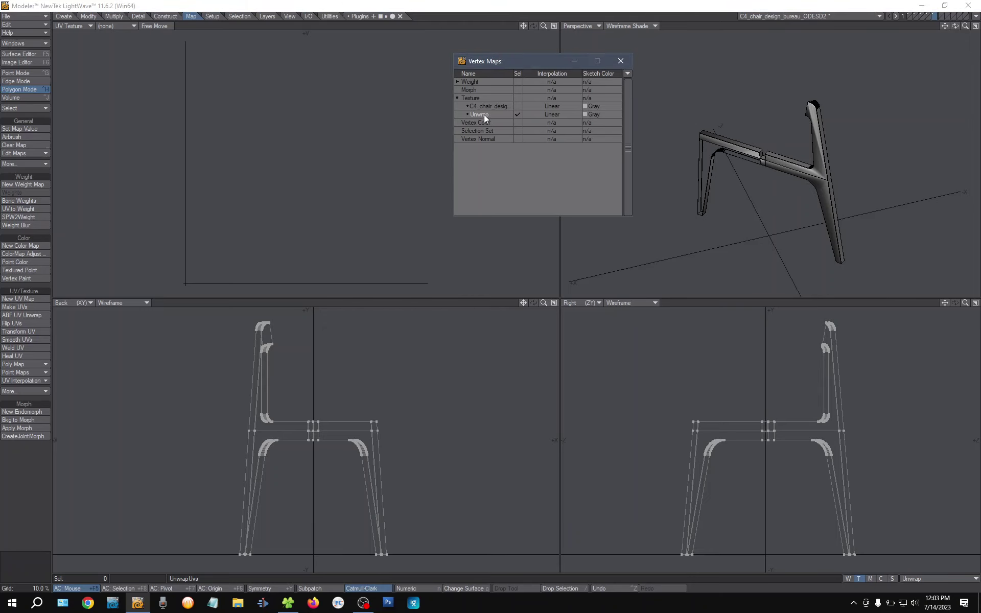
{"action": "right_click", "coordinate": [485, 114]}
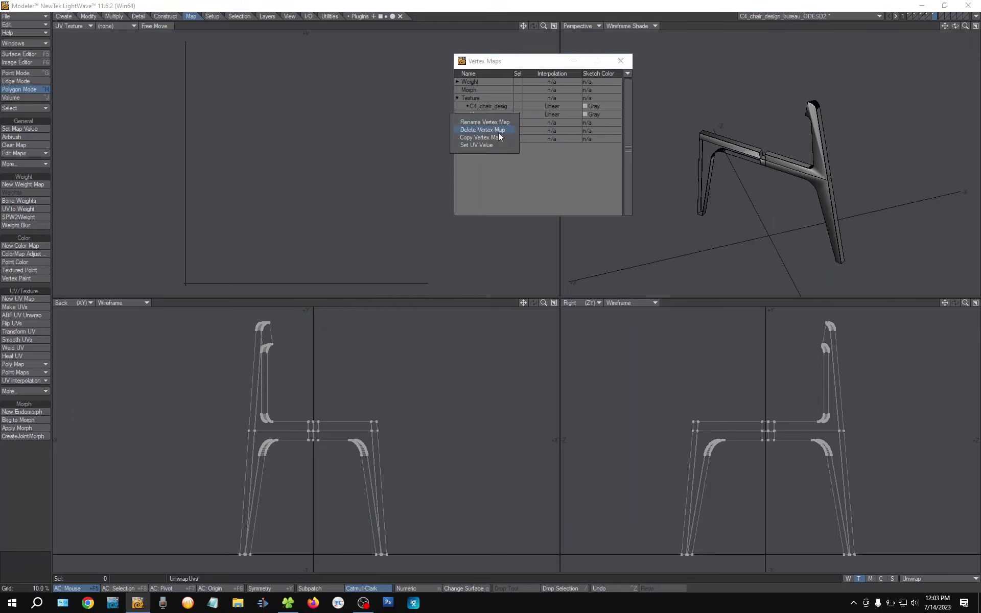
{"action": "left_click", "coordinate": [483, 130]}
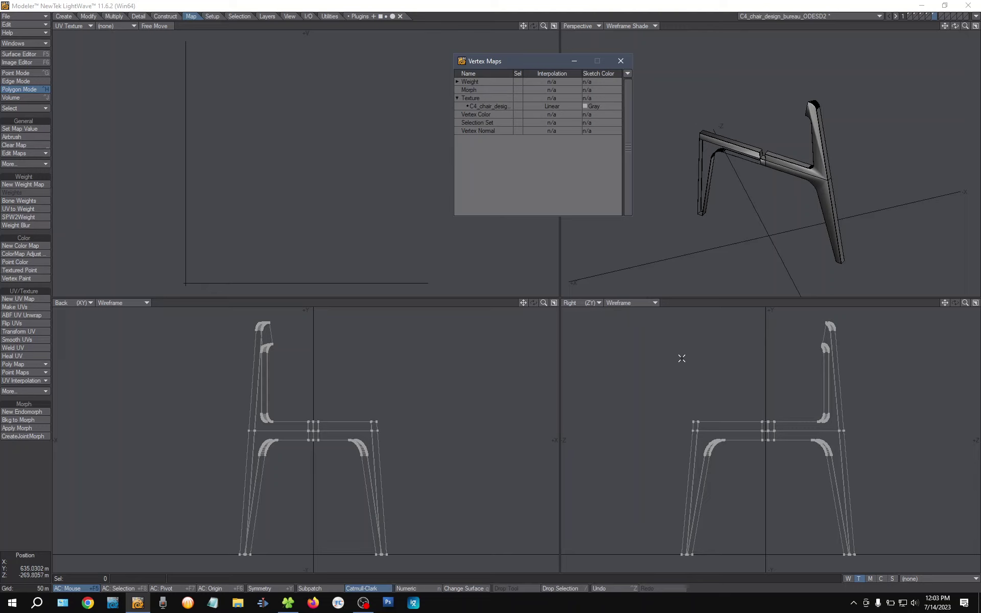
- Switch the upper-right viewport to a Top (XZ) Wireframe view
{"action": "left_click", "coordinate": [360, 16]}
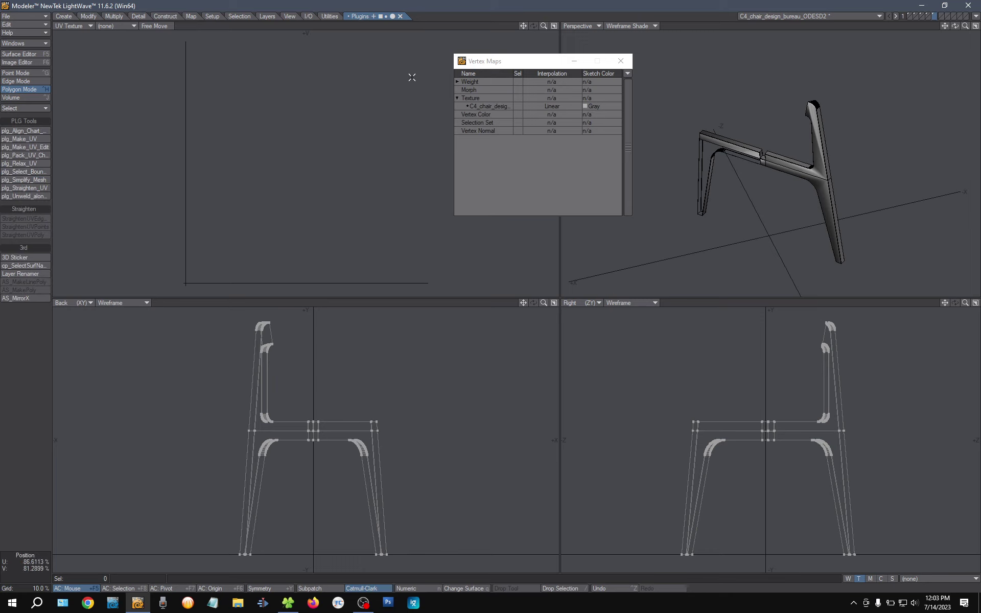
{"action": "left_click", "coordinate": [576, 26]}
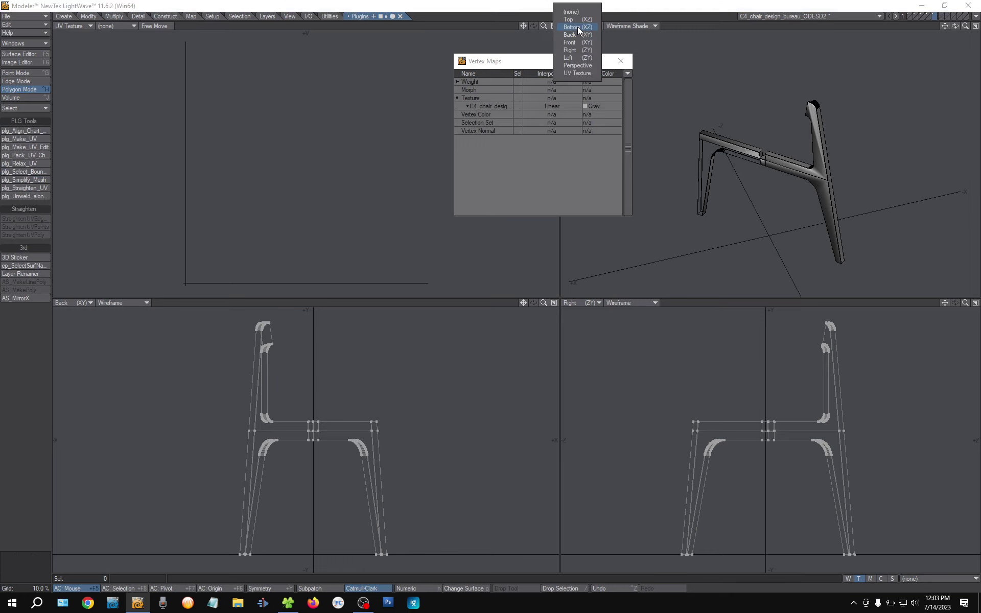
{"action": "left_click", "coordinate": [575, 19]}
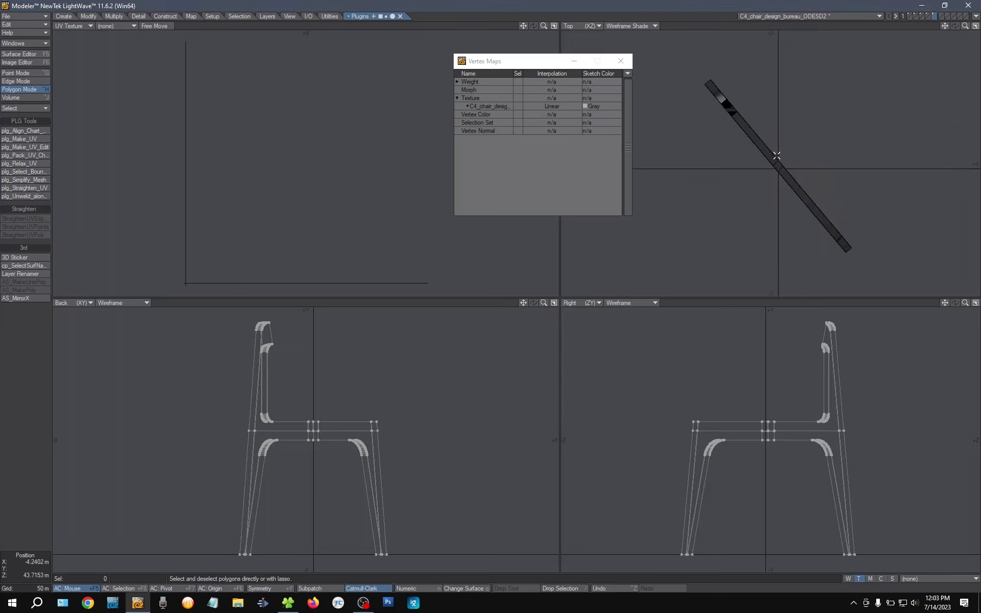
{"action": "left_click", "coordinate": [616, 25]}
{"action": "left_click", "coordinate": [618, 19]}
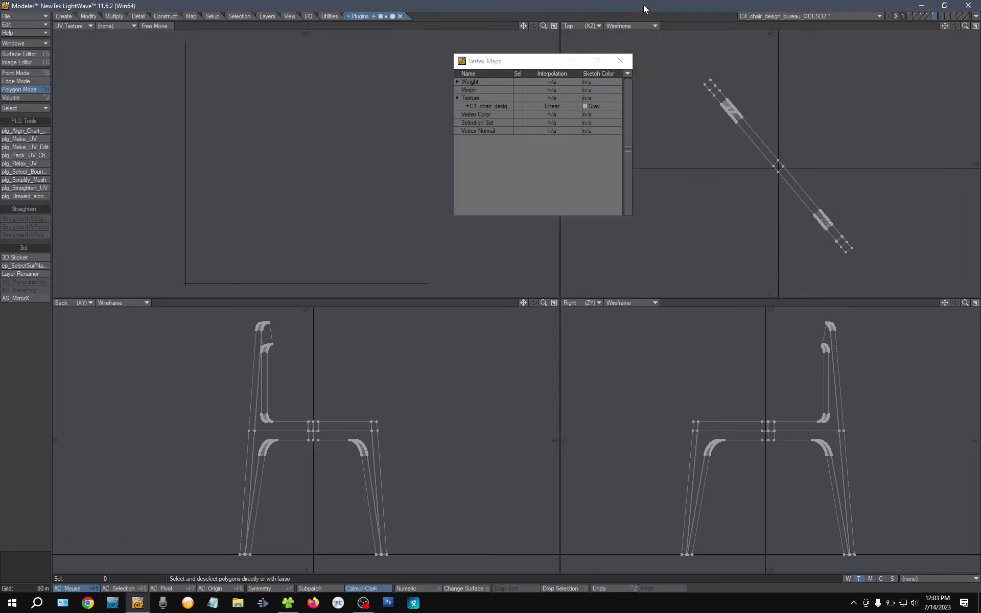
- Lasso-select the chair frame polygons, zoom to inspect them, then clear the selection
{"action": "mouse_move", "coordinate": [706, 76]}
{"action": "right_mouse_down"}
{"action": "mouse_move", "coordinate": [697, 215]}
{"action": "mouse_move", "coordinate": [858, 303]}
{"action": "mouse_move", "coordinate": [852, 256]}
{"action": "right_mouse_up"}
{"action": "scroll", "coordinate": [821, 118], "scroll_direction": "up", "scroll_amount": 5}
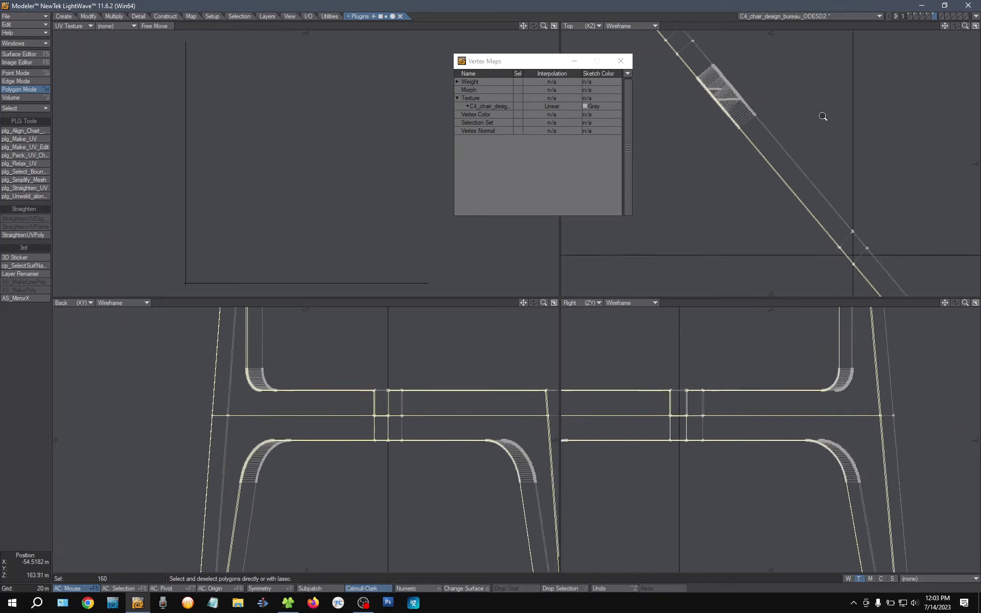
{"action": "scroll", "coordinate": [817, 127], "scroll_direction": "down", "scroll_amount": 5}
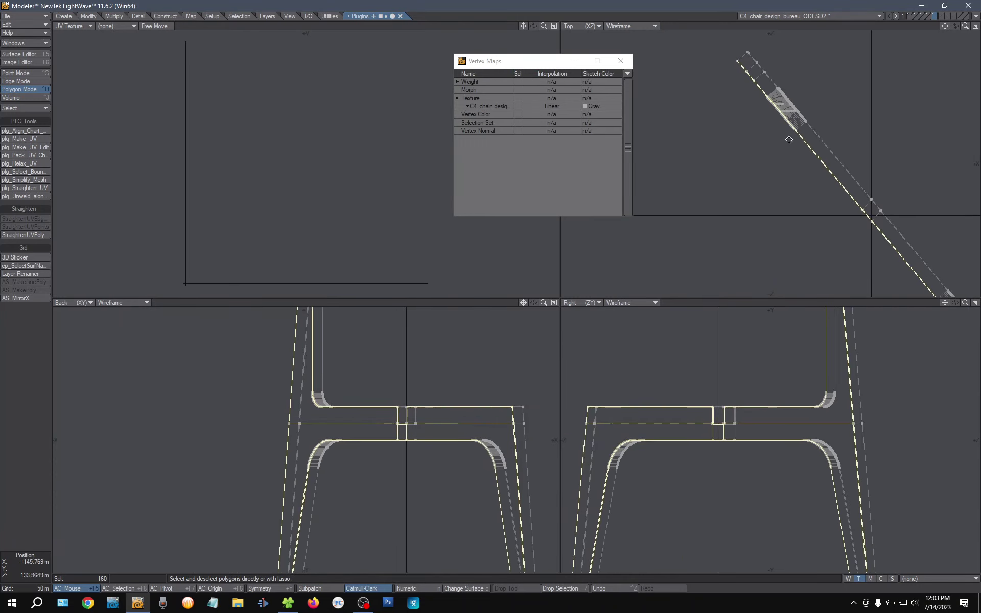
{"action": "scroll", "coordinate": [792, 94], "scroll_direction": "up", "scroll_amount": 6}
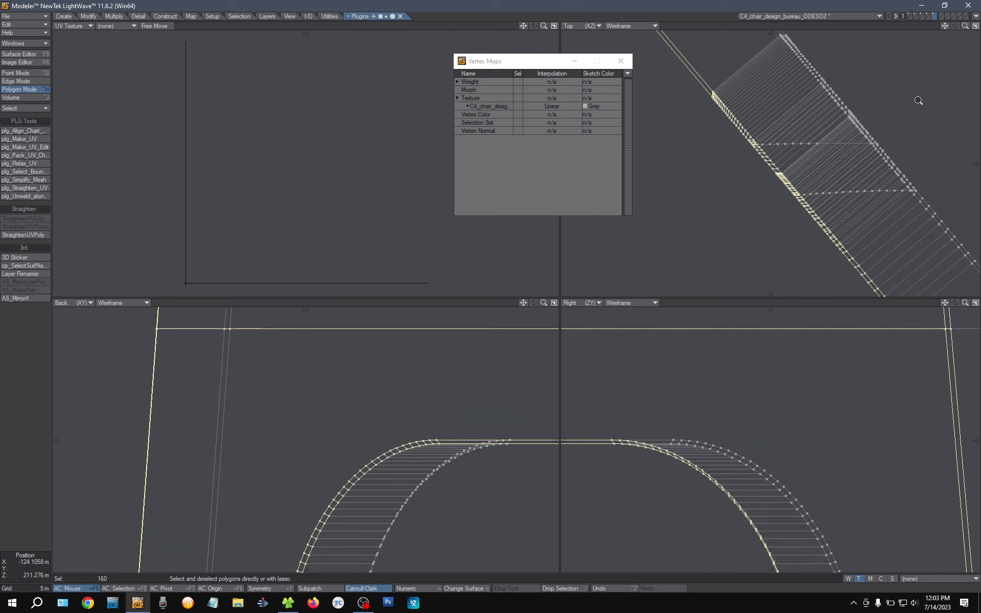
{"action": "scroll", "coordinate": [918, 100], "scroll_direction": "down", "scroll_amount": 6}
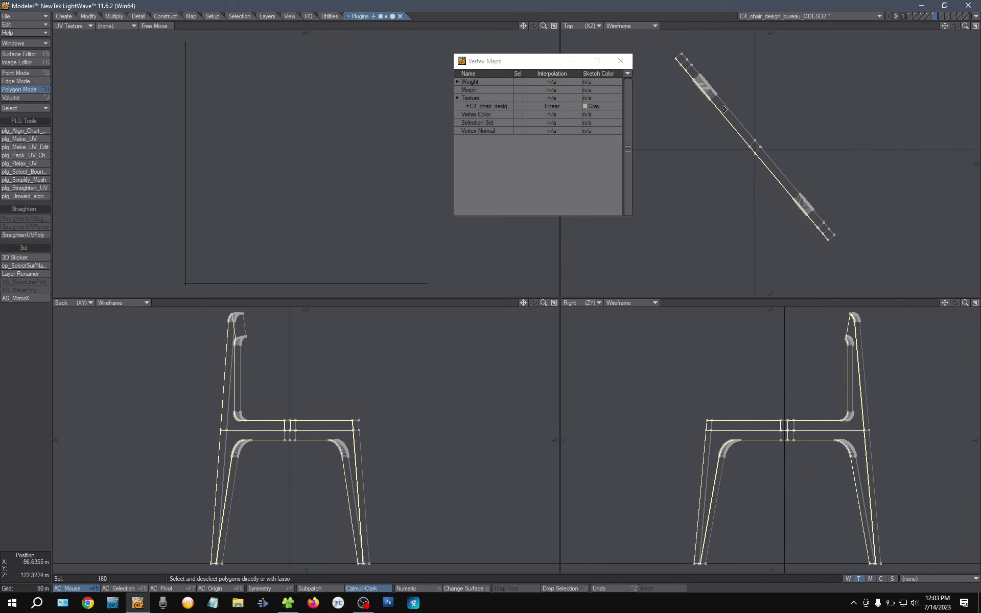
{"action": "scroll", "coordinate": [690, 66], "scroll_direction": "up", "scroll_amount": 2}
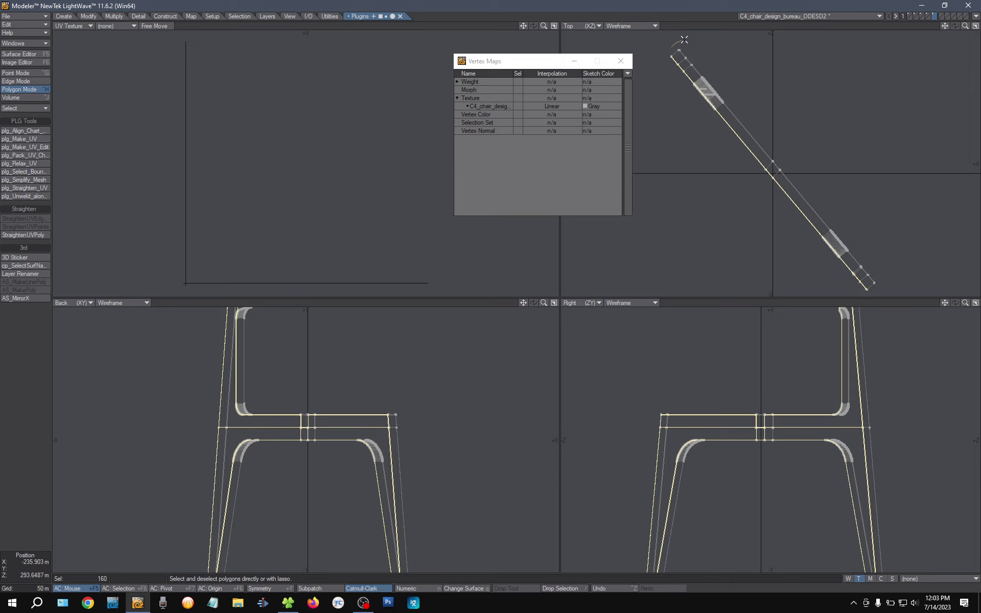
{"action": "mouse_move", "coordinate": [684, 40]}
{"action": "right_mouse_down"}
{"action": "mouse_move", "coordinate": [863, 114]}
{"action": "mouse_move", "coordinate": [929, 260]}
{"action": "mouse_move", "coordinate": [897, 289]}
{"action": "mouse_move", "coordinate": [873, 284]}
{"action": "right_mouse_up"}
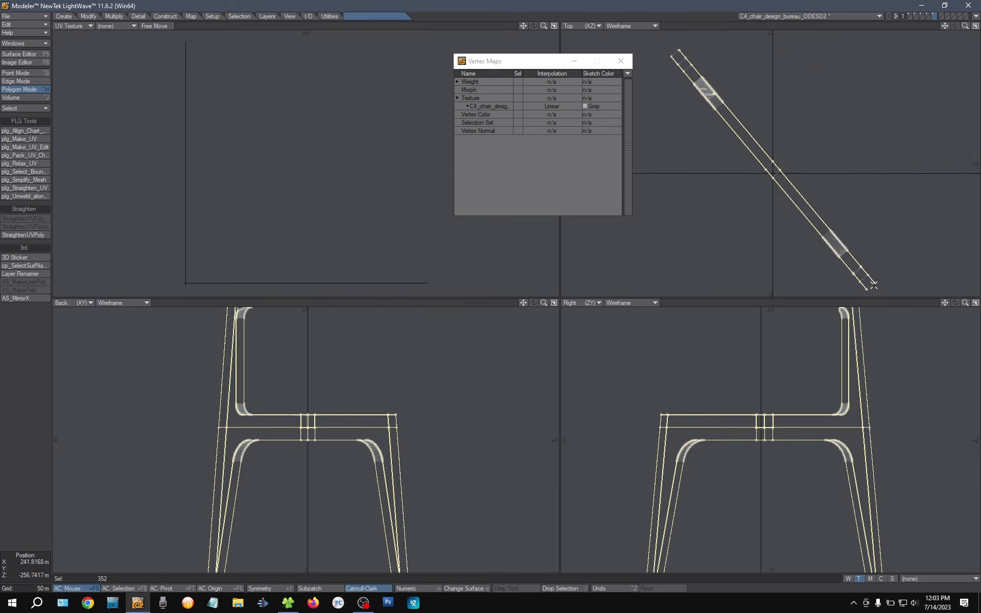
{"action": "scroll", "coordinate": [758, 129], "scroll_direction": "up", "scroll_amount": 5}
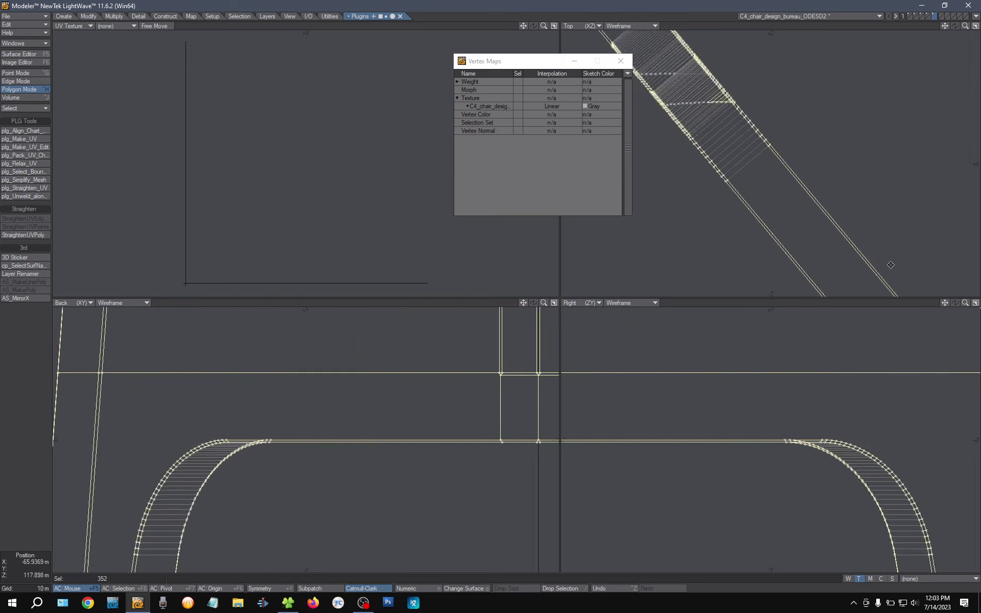
{"action": "scroll", "coordinate": [727, 113], "scroll_direction": "up", "scroll_amount": 2}
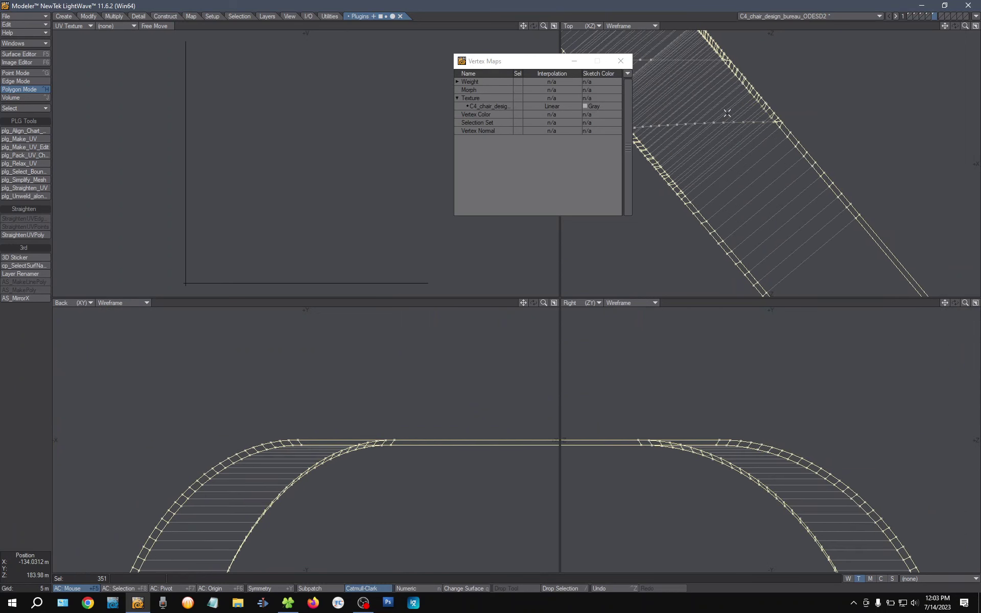
{"action": "scroll", "coordinate": [808, 168], "scroll_direction": "down", "scroll_amount": 3}
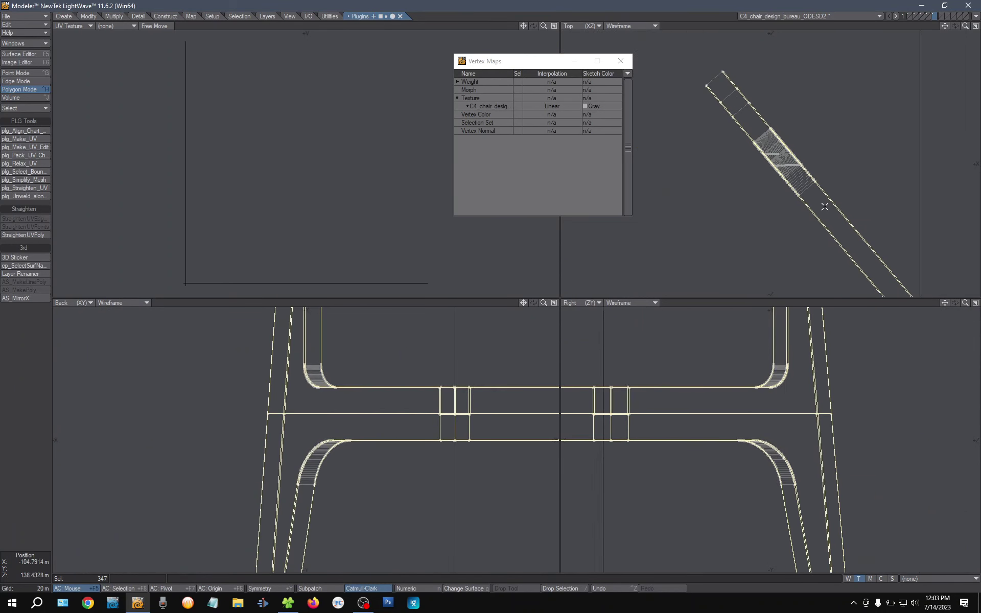
{"action": "scroll", "coordinate": [825, 207], "scroll_direction": "down", "scroll_amount": 2}
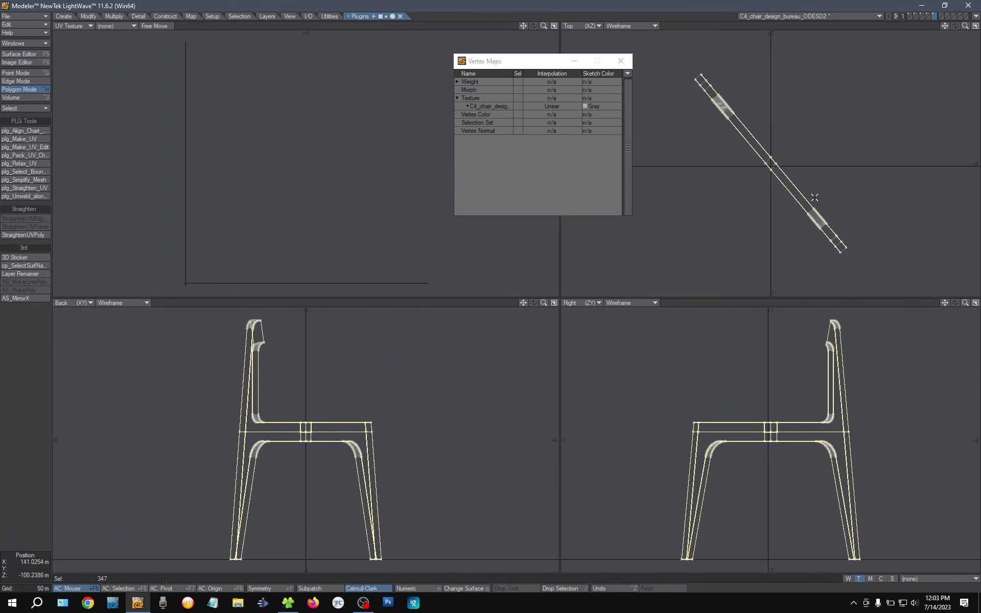
{"action": "left_click", "coordinate": [768, 193]}
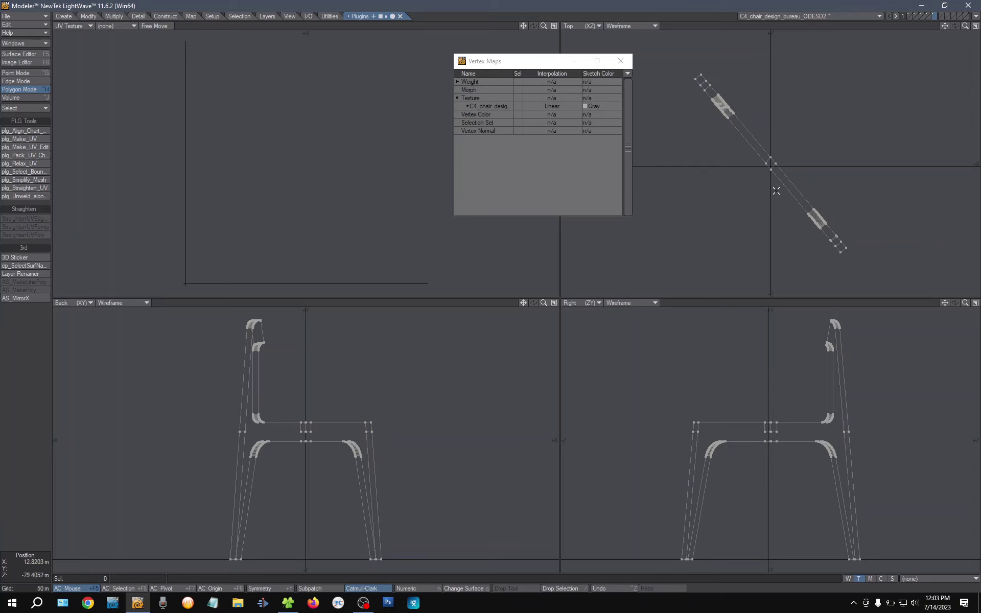
{"action": "left_click", "coordinate": [585, 28]}
{"action": "left_click", "coordinate": [585, 73]}
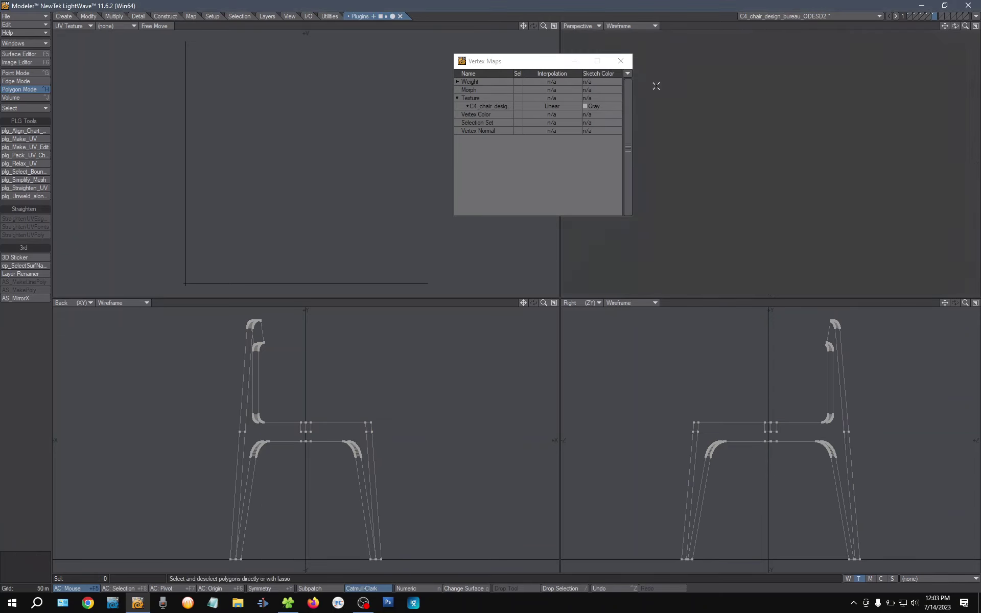
{"action": "left_click", "coordinate": [645, 26]}
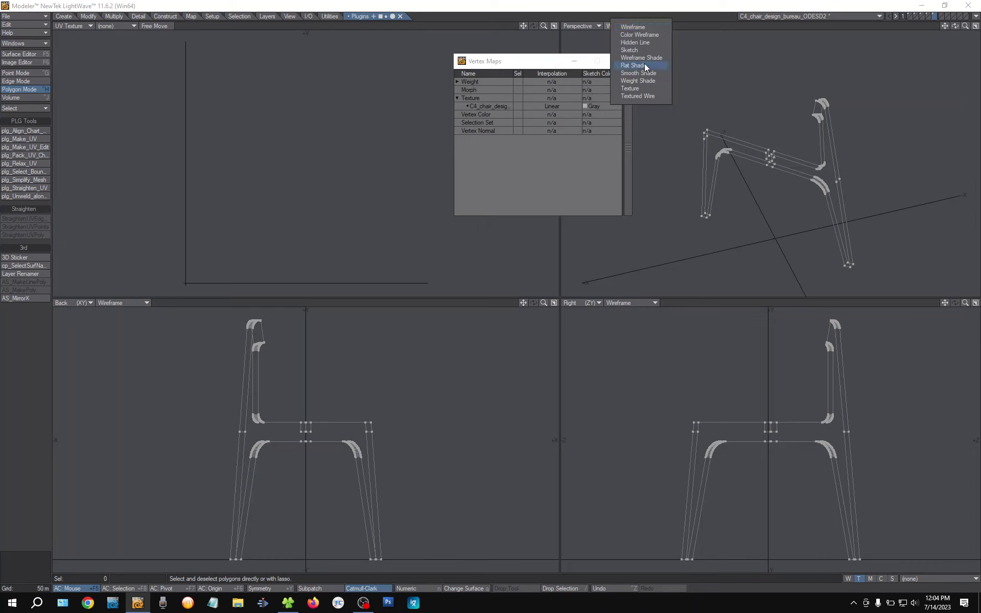
{"action": "left_click", "coordinate": [642, 58]}
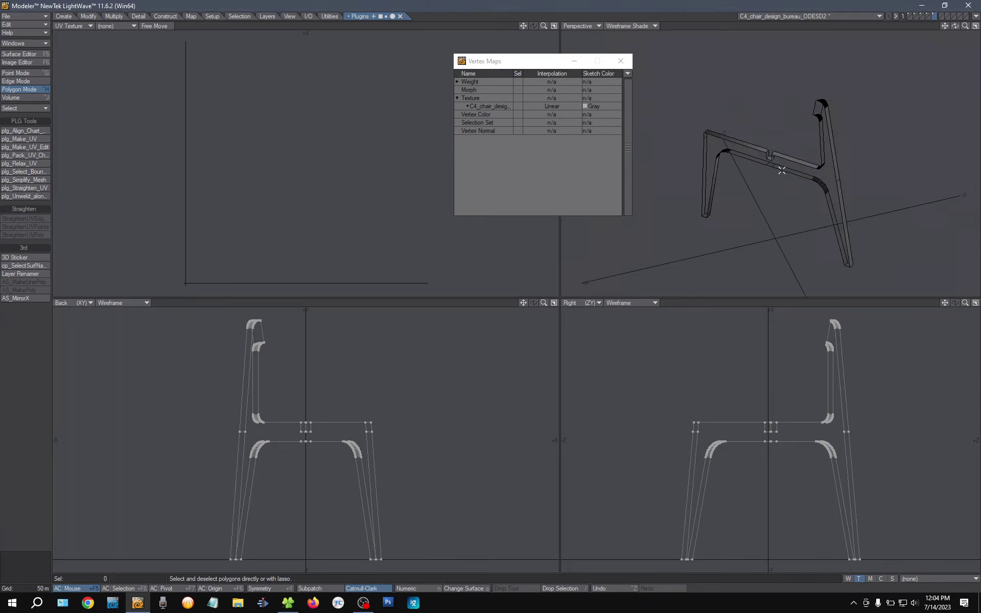
{"action": "left_click_drag", "start_coordinate": [817, 187], "coordinate": [841, 173], "text": "alt"}
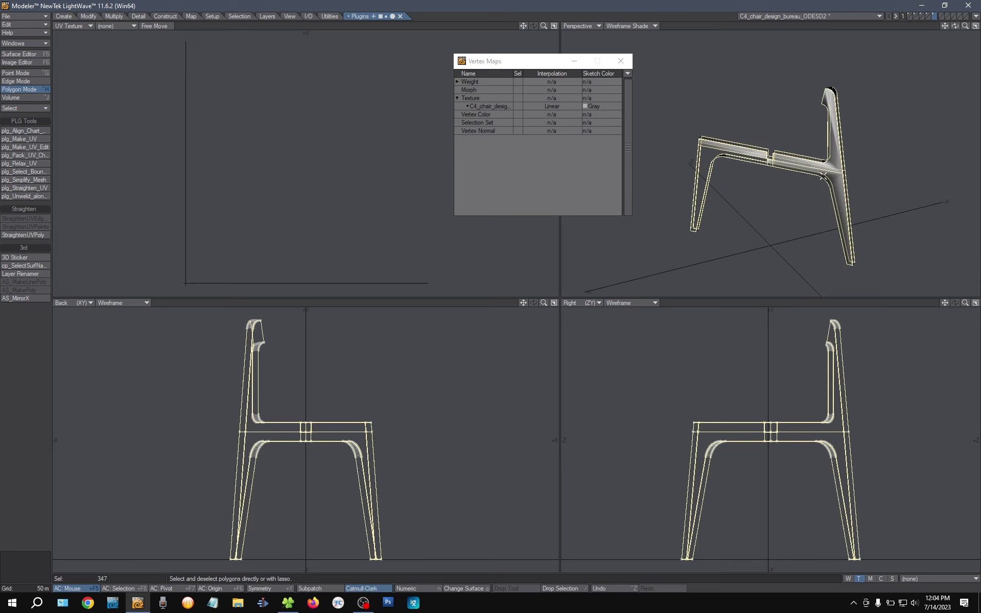
{"action": "double_click", "coordinate": [823, 175]}
{"action": "left_click", "coordinate": [37, 376]}
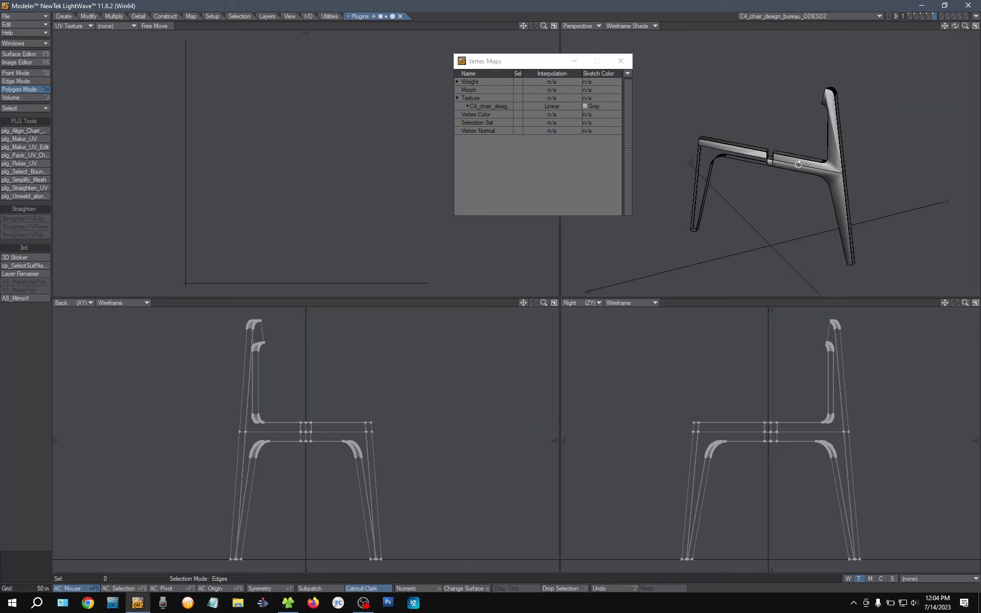
{"action": "left_click_drag", "start_coordinate": [797, 164], "coordinate": [838, 154], "text": "ctrl+alt"}
{"action": "scroll", "coordinate": [795, 169], "scroll_direction": "down", "scroll_amount": 5}
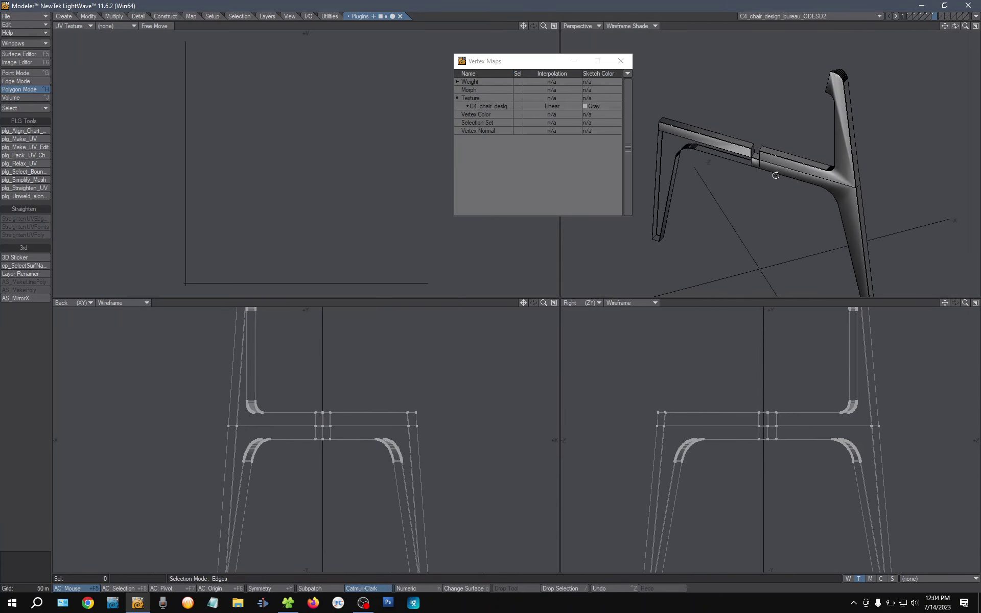
{"action": "scroll", "coordinate": [774, 172], "scroll_direction": "down", "scroll_amount": 2}
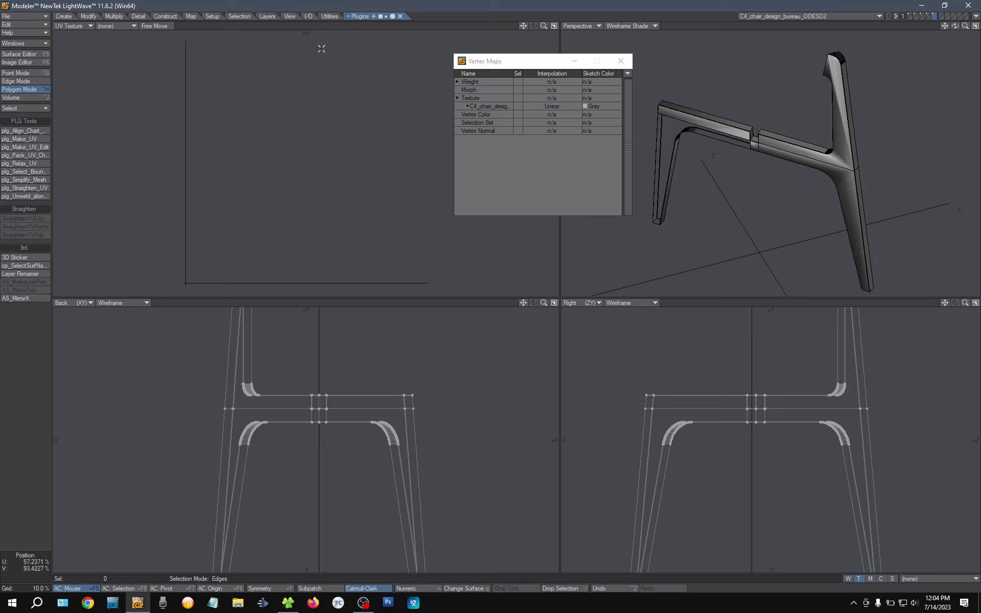
- Generate an initial plg_Make_UV_Edit UV layout for the chair and inspect the islands
{"action": "left_click", "coordinate": [49, 147]}
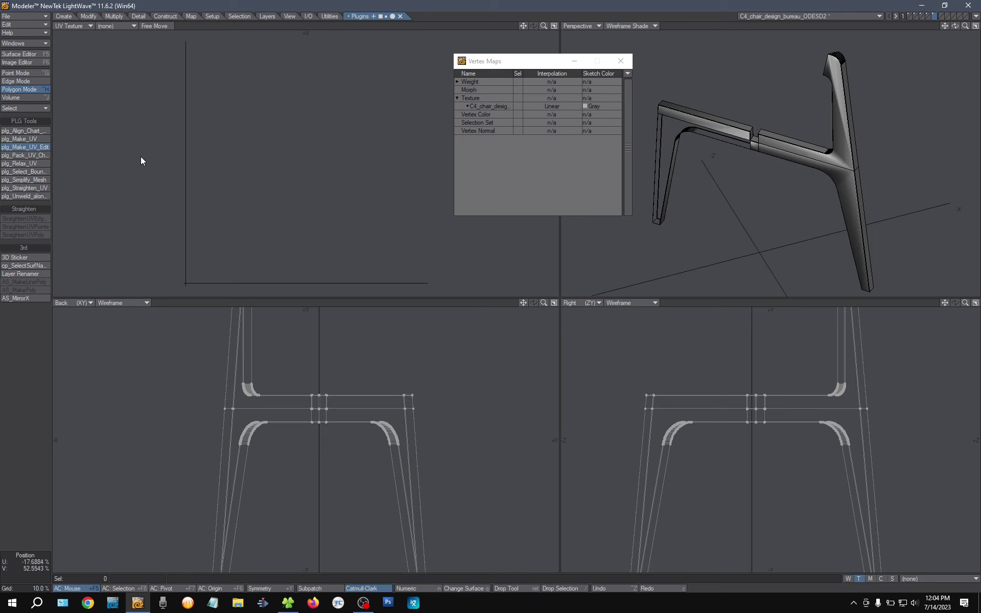
{"action": "key", "text": "n"}
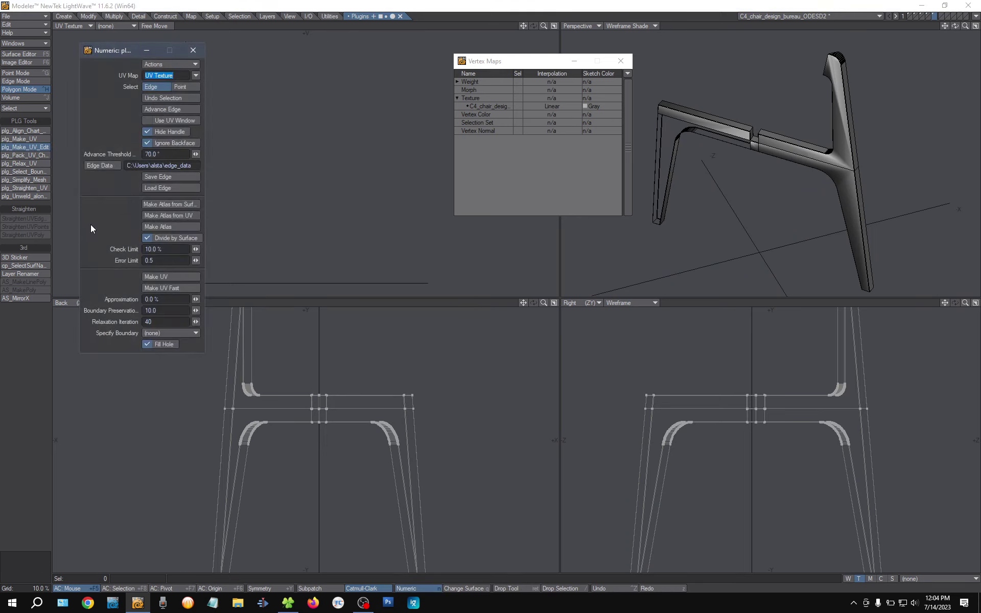
{"action": "left_click", "coordinate": [170, 277]}
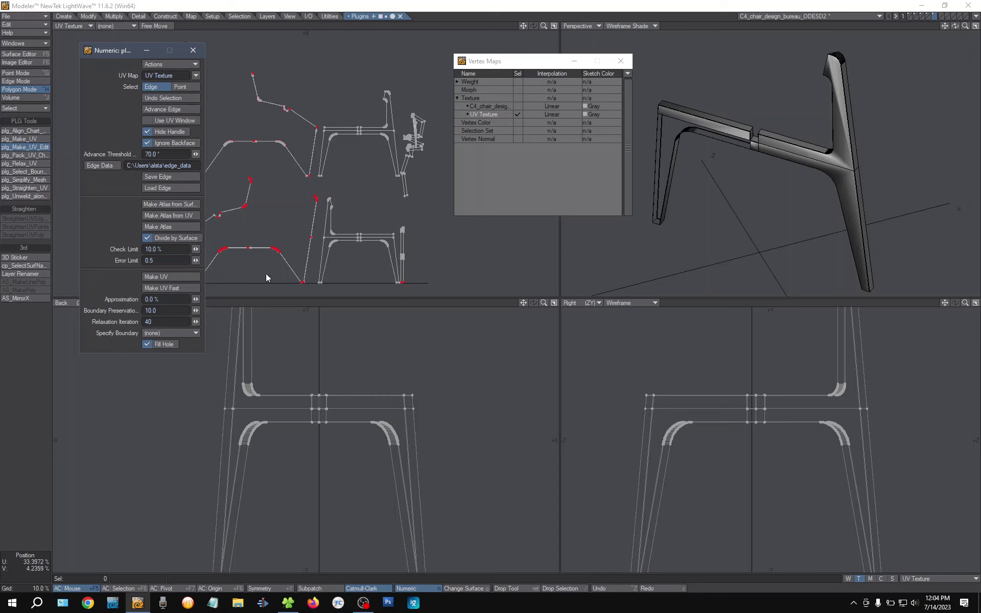
{"action": "scroll", "coordinate": [357, 197], "scroll_direction": "up", "scroll_amount": 2}
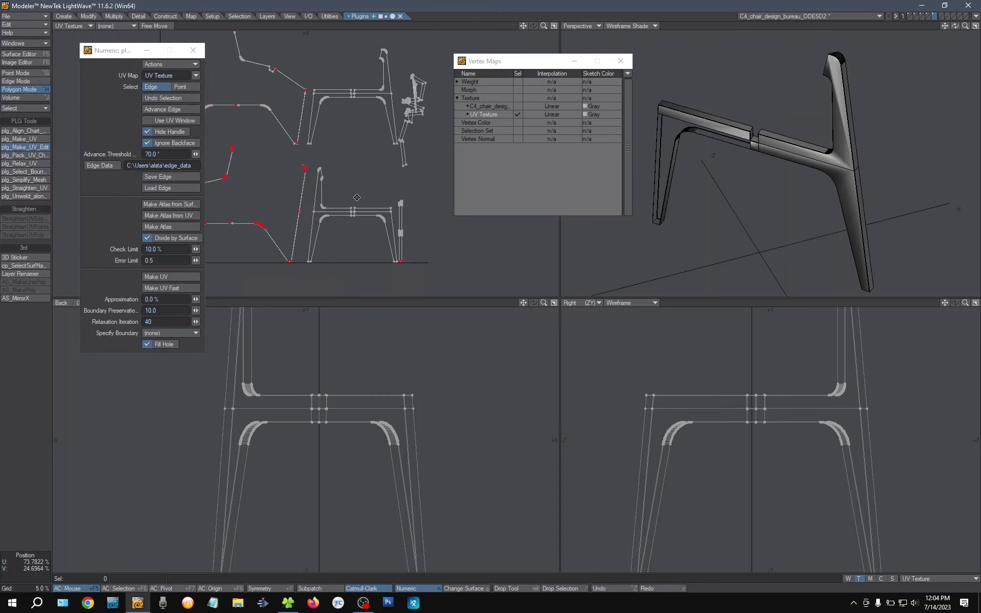
{"action": "left_click_drag", "start_coordinate": [356, 197], "coordinate": [376, 216]}
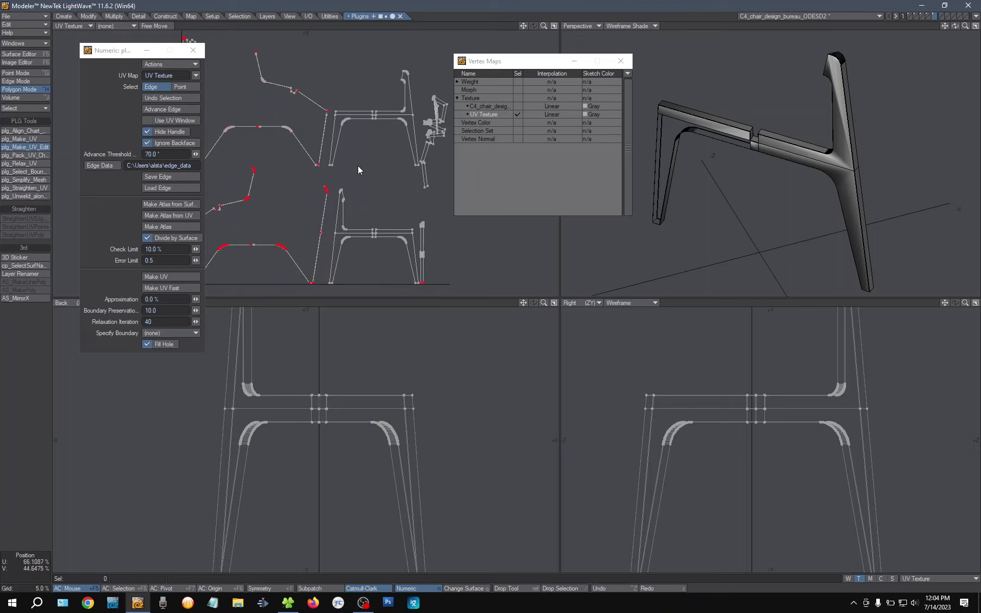
{"action": "scroll", "coordinate": [393, 192], "scroll_direction": "up", "scroll_amount": 3}
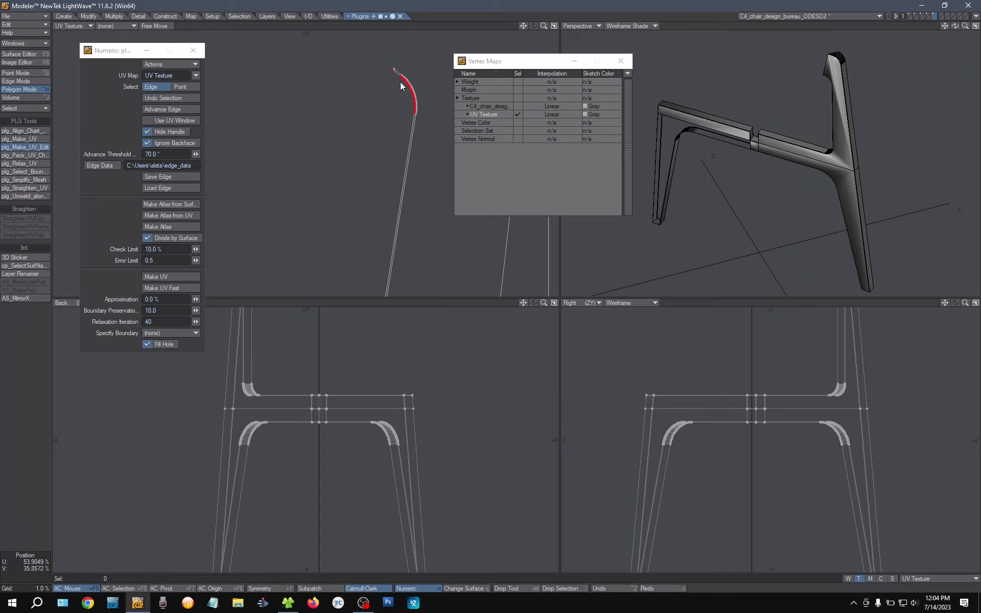
{"action": "scroll", "coordinate": [438, 201], "scroll_direction": "down", "scroll_amount": 3}
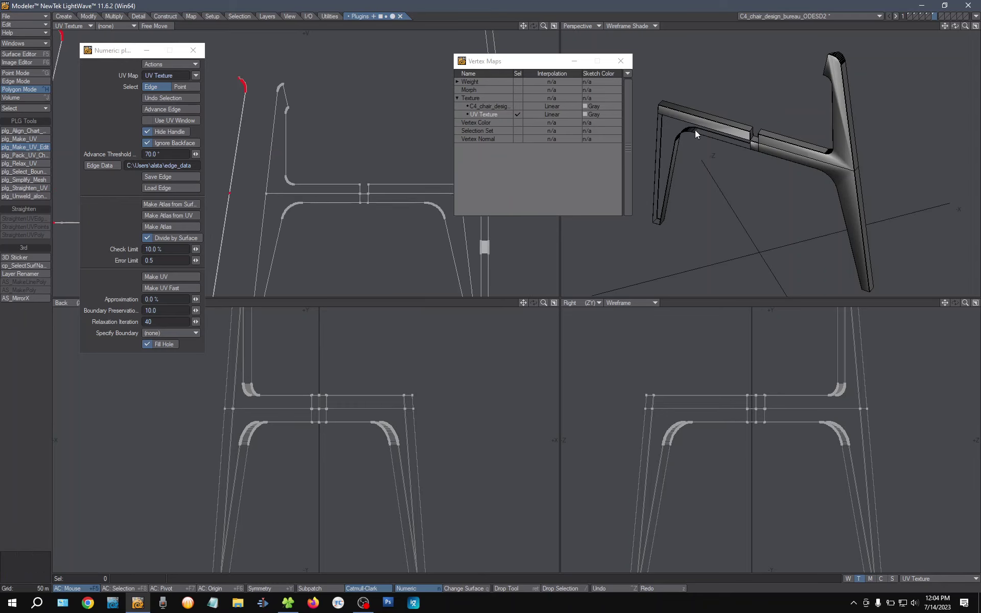
{"action": "scroll", "coordinate": [345, 194], "scroll_direction": "down", "scroll_amount": 3}
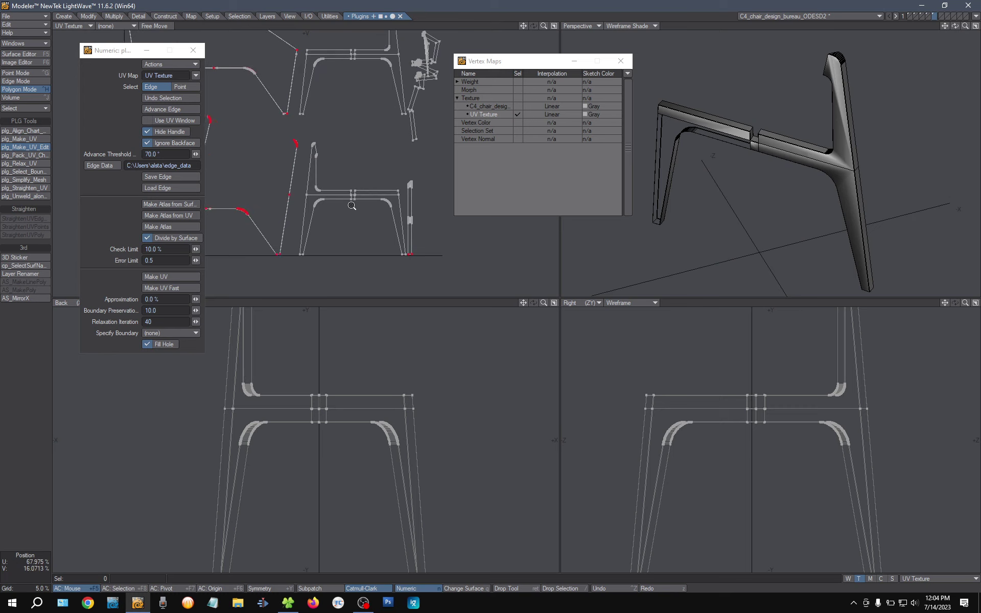
{"action": "scroll", "coordinate": [261, 232], "scroll_direction": "down", "scroll_amount": 3}
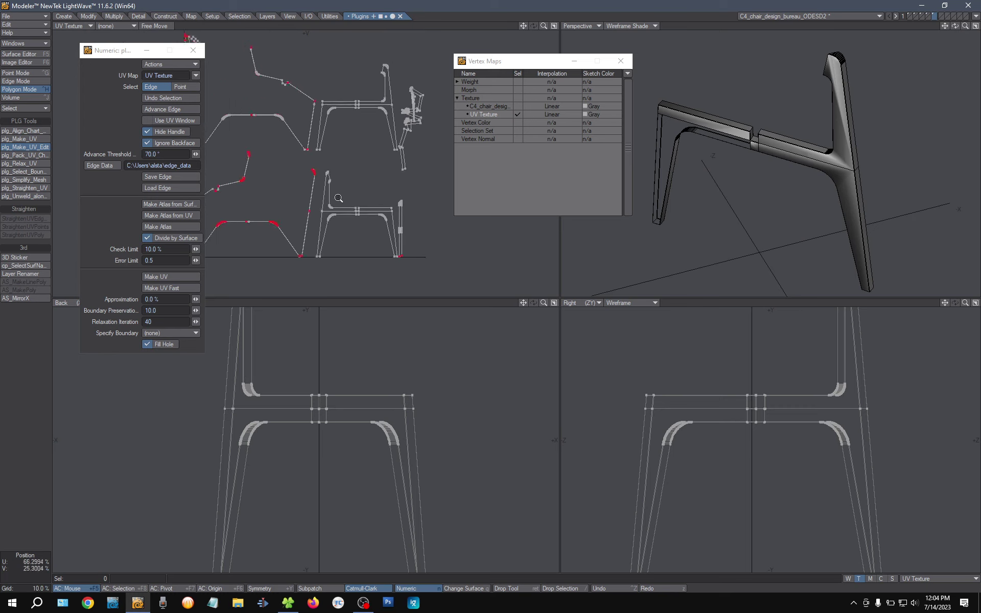
{"action": "key", "text": "Return"}
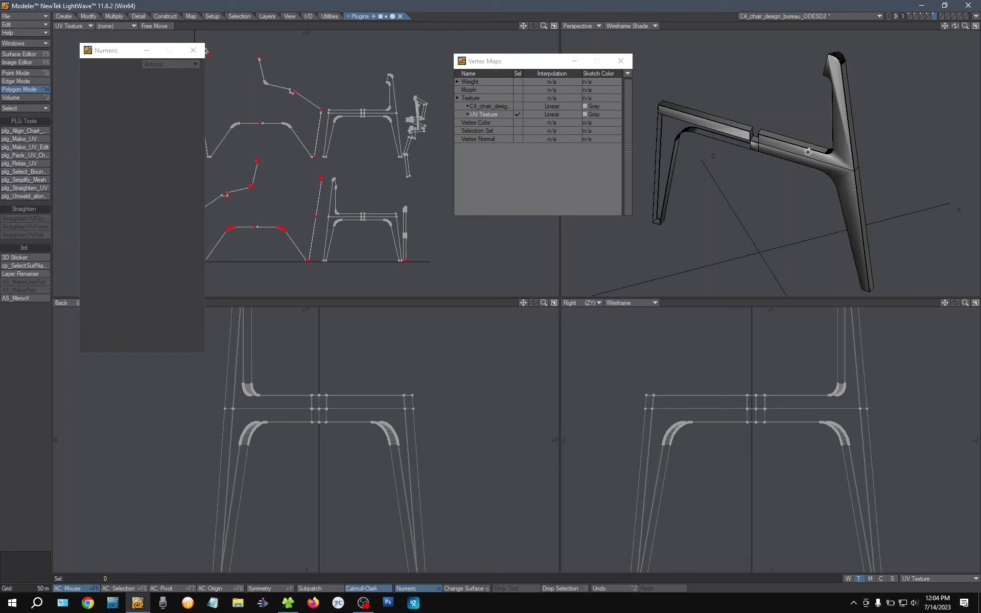
- Regenerate the UV layout with Boundary Preservation 2.0 and Divide by Surface turned off
{"action": "mouse_move", "coordinate": [808, 152]}
{"action": "left_mouse_down", "text": "alt"}
{"action": "mouse_move", "coordinate": [782, 177]}
{"action": "mouse_move", "coordinate": [812, 157]}
{"action": "left_mouse_up", "text": "alt"}
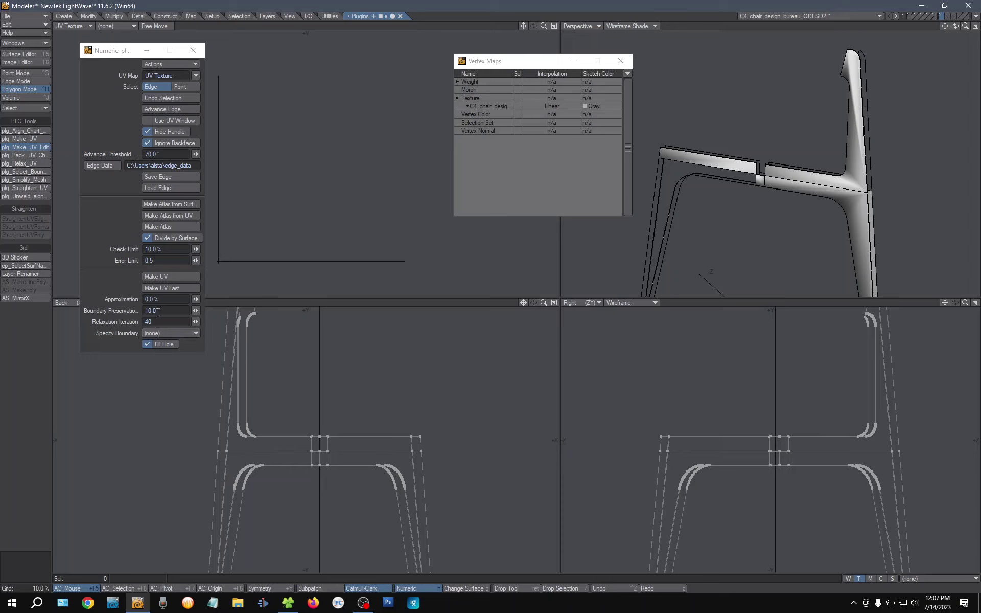
{"action": "left_click", "coordinate": [165, 277]}
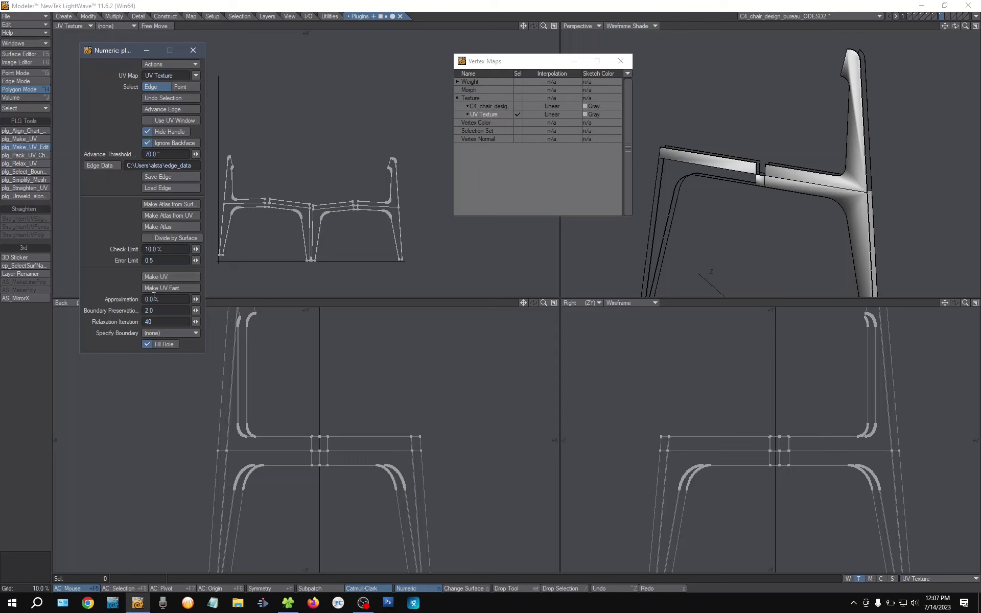
{"action": "left_click", "coordinate": [166, 277]}
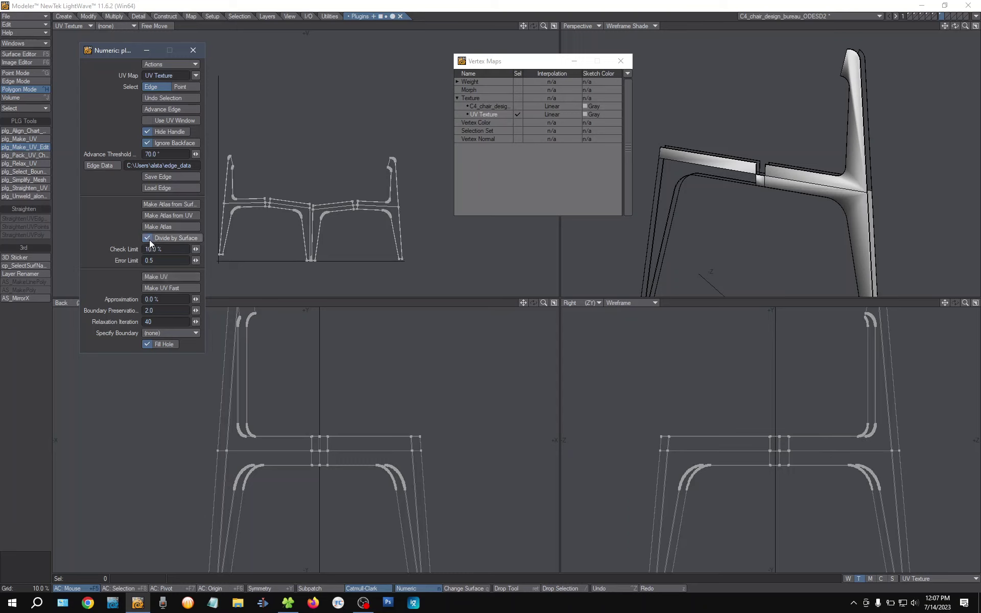
{"action": "left_click", "coordinate": [161, 277]}
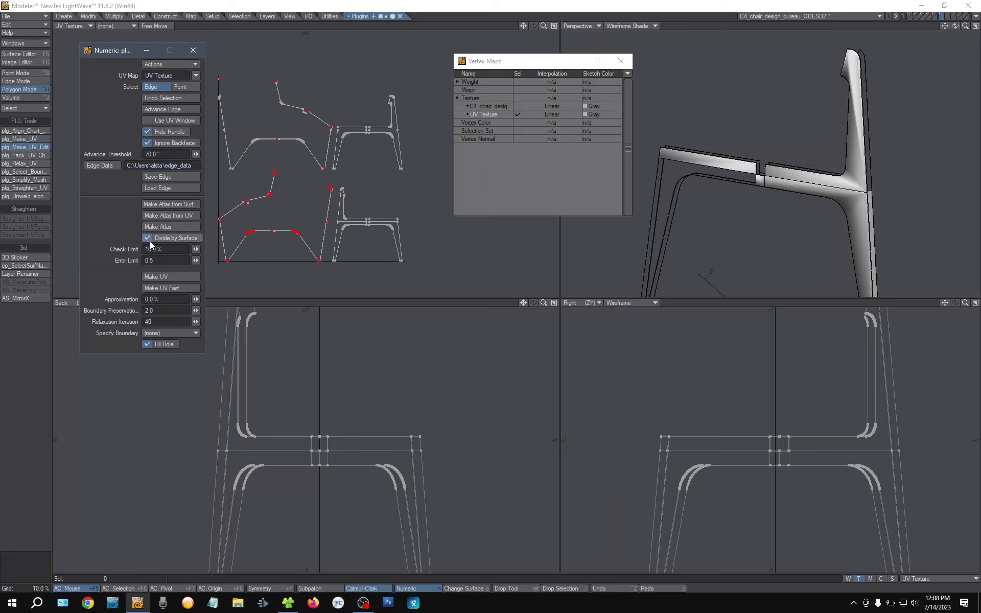
{"action": "left_click", "coordinate": [149, 239]}
{"action": "left_click", "coordinate": [165, 277]}
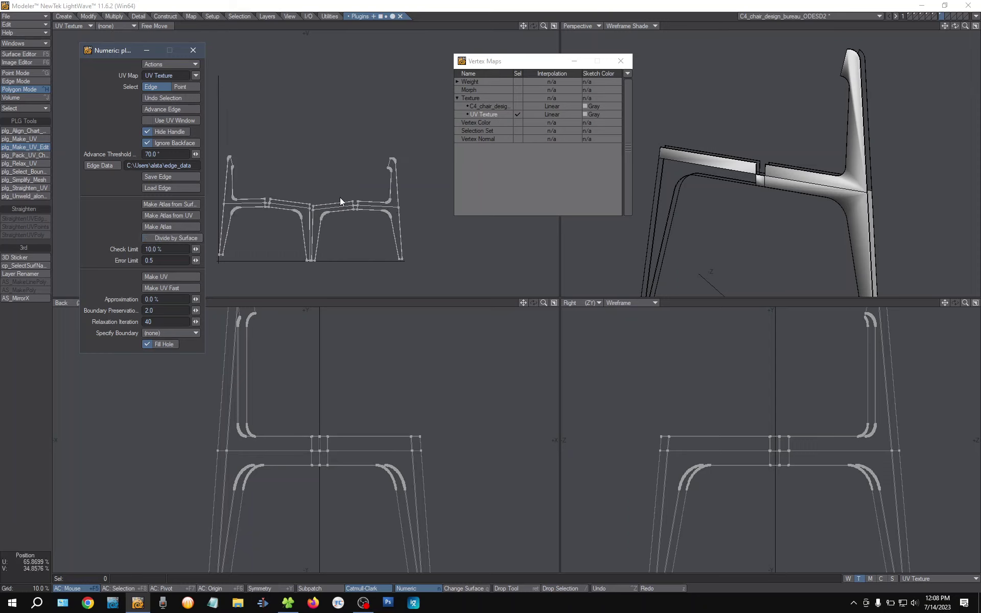
- Set Boundary Preservation to 10, then 30.0, regenerating the UV layout each time
{"action": "left_click", "coordinate": [153, 310]}
{"action": "type", "text": "10"}
{"action": "key", "text": "Tab"}
{"action": "left_click", "coordinate": [167, 278]}
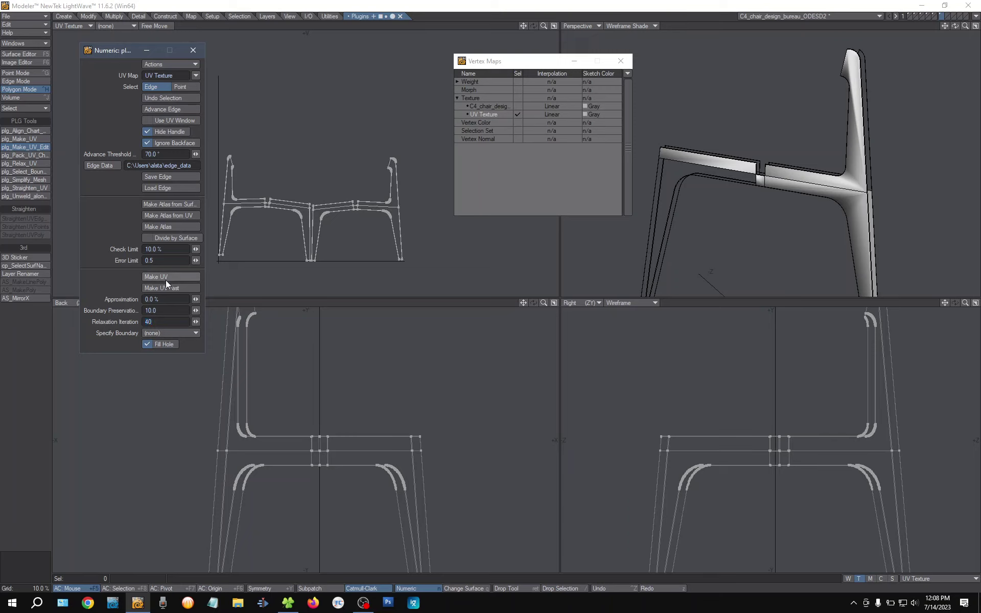
{"action": "left_click", "coordinate": [163, 310]}
{"action": "type", "text": "30"}
{"action": "key", "text": "Tab"}
{"action": "left_click", "coordinate": [155, 277]}
- Try Relaxation Iteration 5 and rerun the unwrap
{"action": "left_click", "coordinate": [152, 322]}
{"action": "left_click", "coordinate": [161, 278]}
{"action": "left_click", "coordinate": [156, 323]}
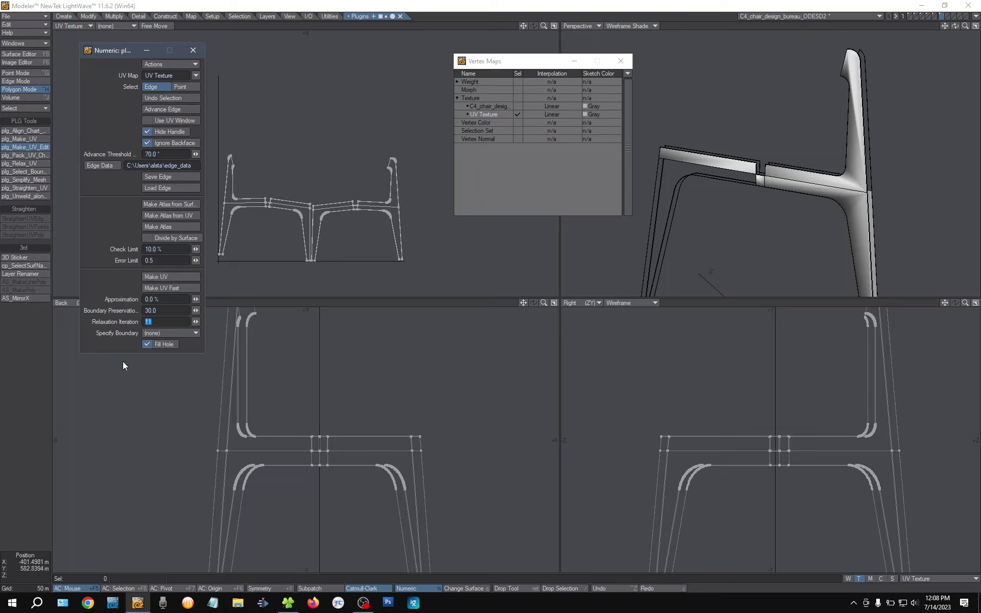
{"action": "type", "text": "5"}
{"action": "key", "text": "Tab"}
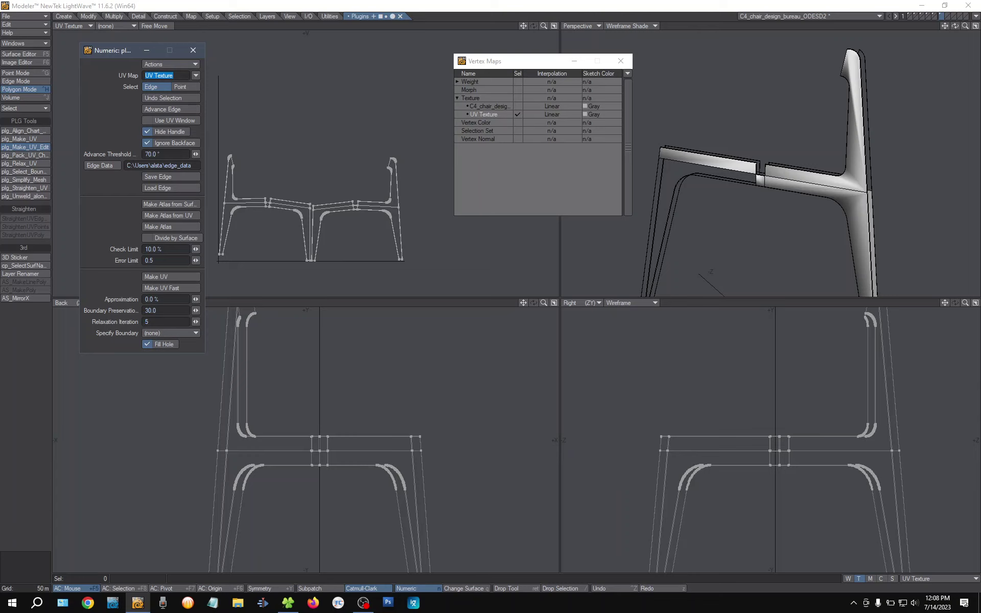
{"action": "left_click", "coordinate": [121, 283]}
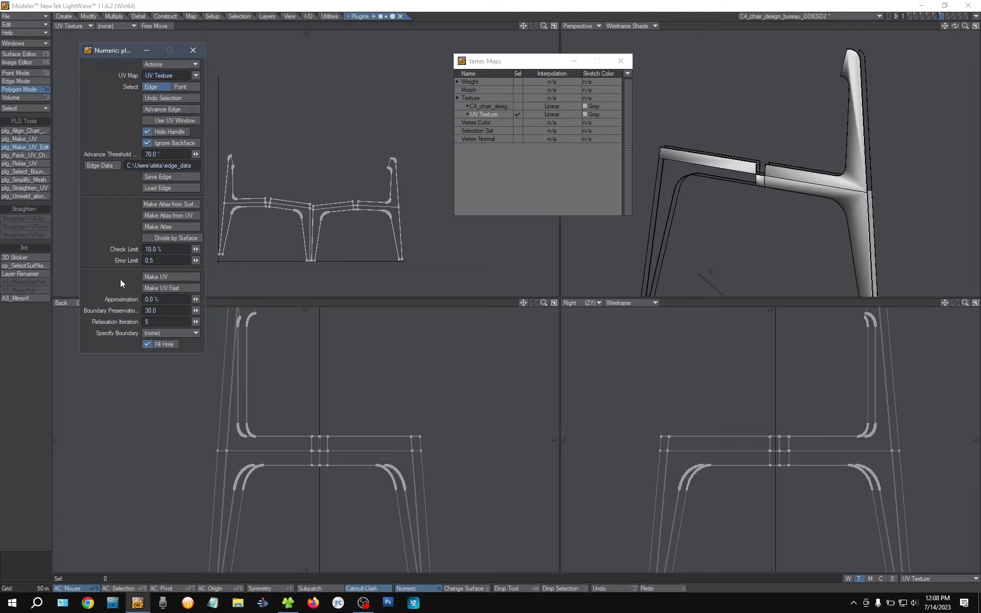
- Try Check Limit values of 2.0 % and 1, rerunning the unwrap
{"action": "left_click", "coordinate": [161, 250]}
{"action": "type", "text": "2"}
{"action": "left_click", "coordinate": [158, 277]}
{"action": "left_click", "coordinate": [164, 250]}
{"action": "type", "text": "10"}
- Set Relaxation Iteration to 10, leaving Divide by Surface off
{"action": "left_click", "coordinate": [156, 322]}
{"action": "type", "text": "10"}
{"action": "key", "text": "Tab"}
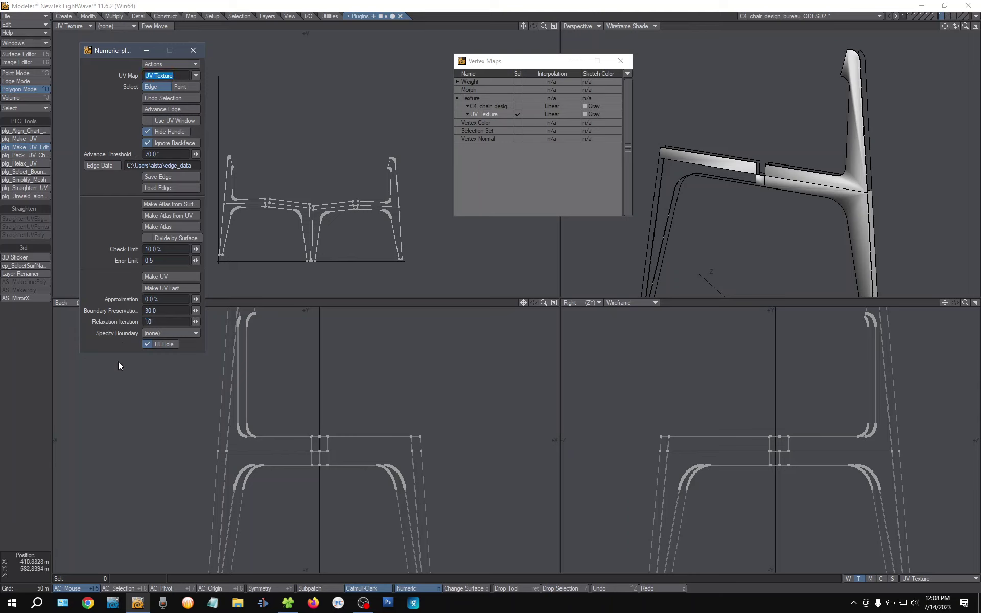
{"action": "left_click", "coordinate": [175, 238]}
{"action": "left_click", "coordinate": [175, 239]}
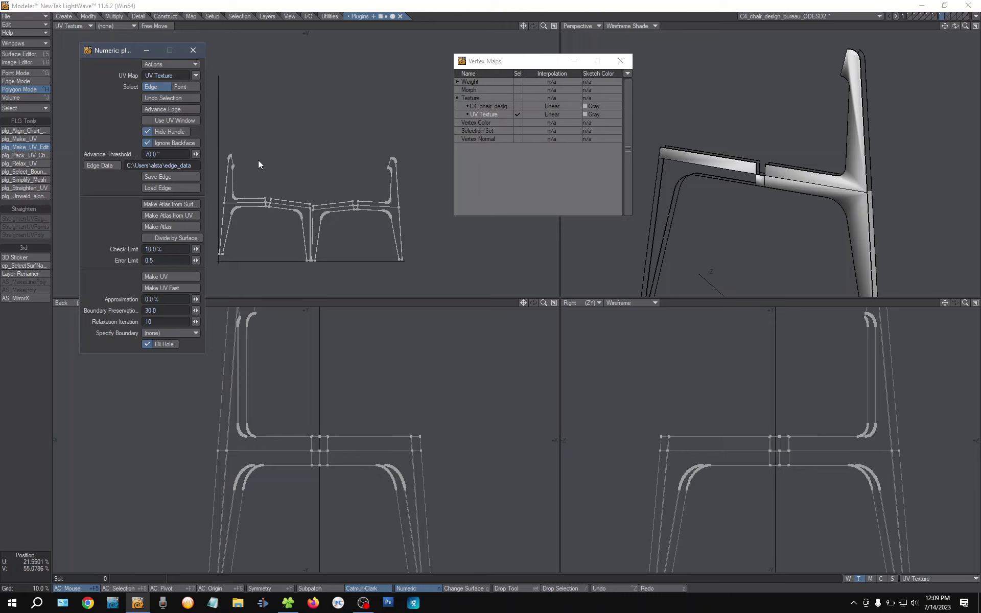
- Close the unwrap settings panel and finish with the Make UV tool
{"action": "left_click", "coordinate": [192, 50]}
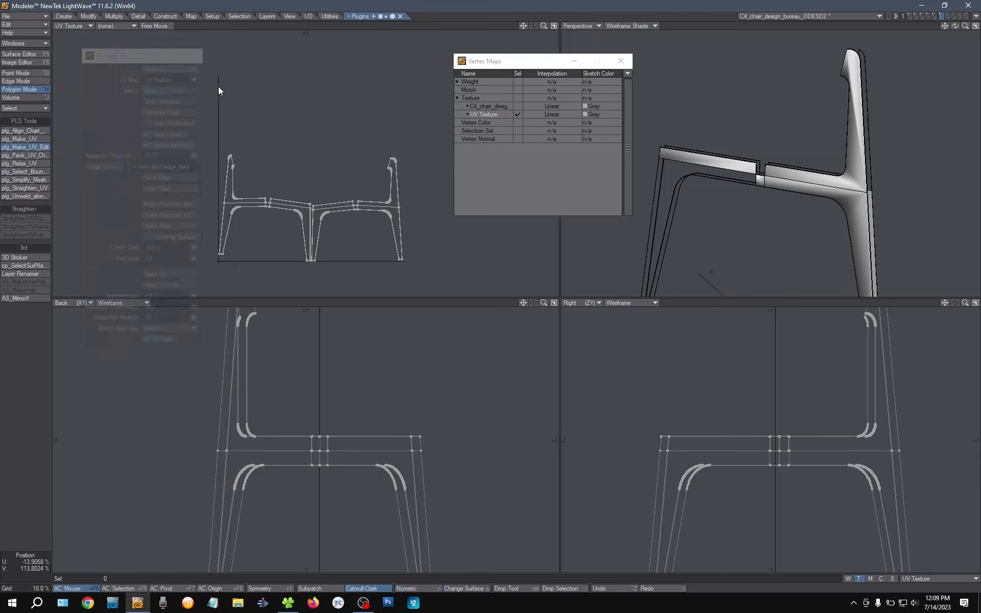
{"action": "scroll", "coordinate": [257, 187], "scroll_direction": "up", "scroll_amount": 1}
{"action": "scroll", "coordinate": [257, 187], "scroll_direction": "up", "scroll_amount": 7}
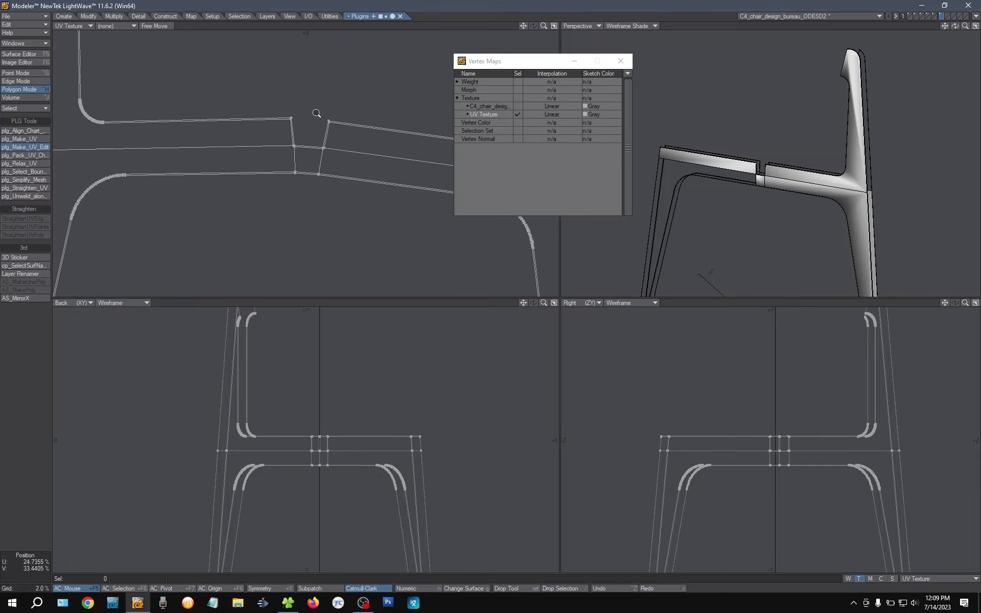
{"action": "key", "text": "Return"}
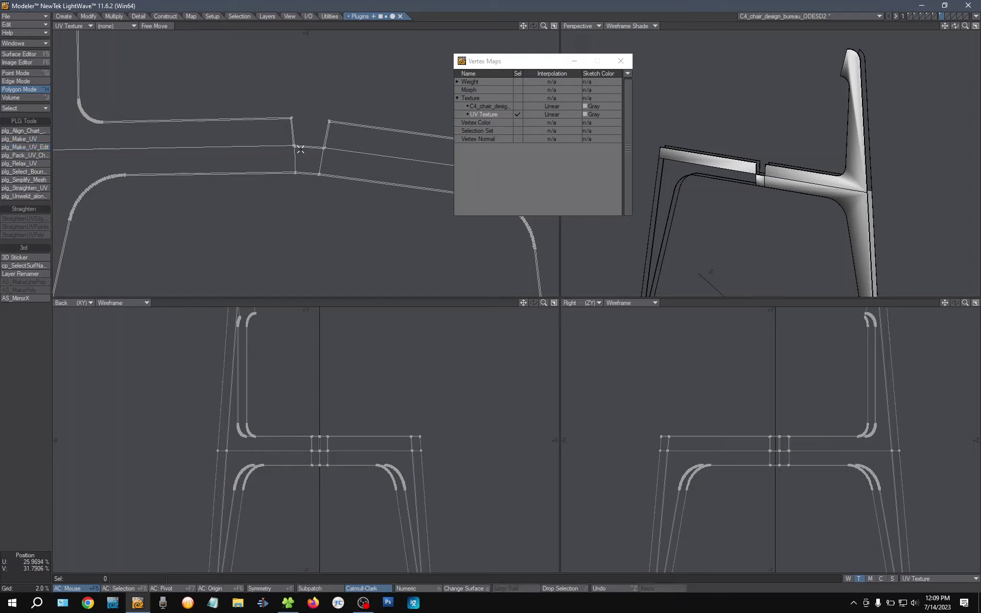
{"action": "scroll", "coordinate": [302, 151], "scroll_direction": "down", "scroll_amount": 4}
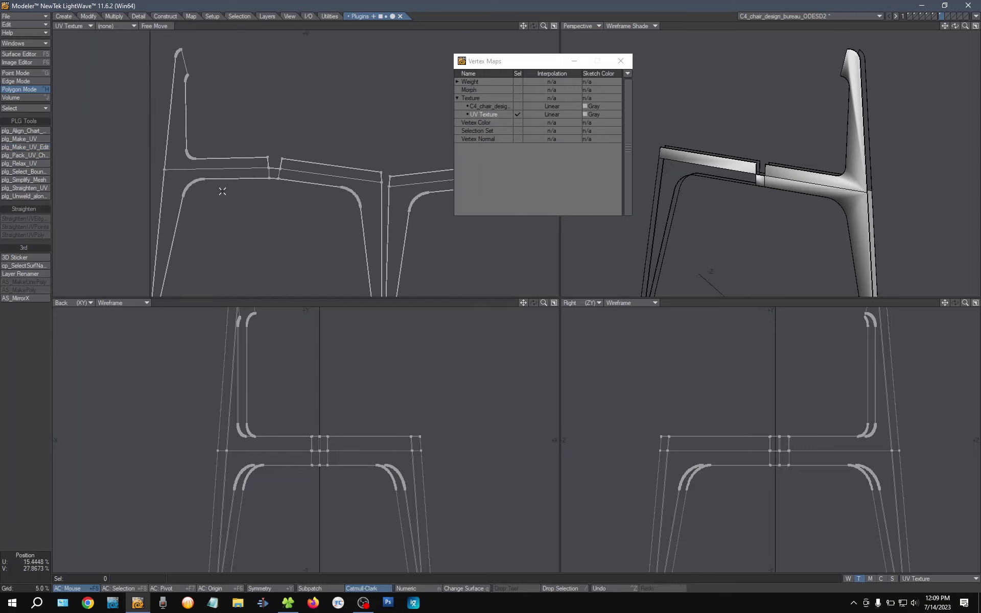
{"action": "scroll", "coordinate": [261, 184], "scroll_direction": "down", "scroll_amount": 1}
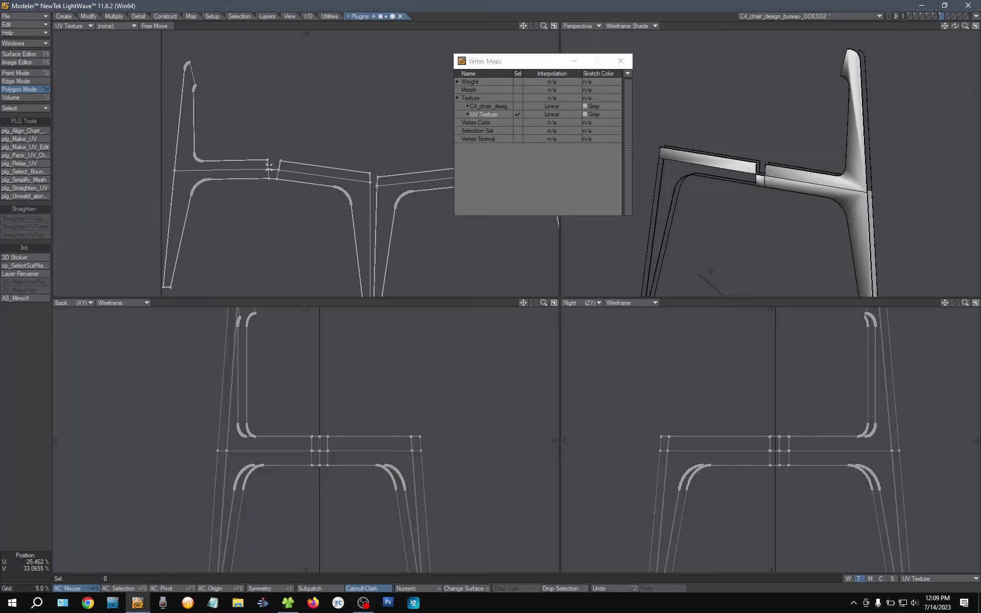
- Rotate the lassoed chair-back UV section about 7° around the seat joint, then deselect
{"action": "right_click_drag", "start_coordinate": [277, 144], "coordinate": [129, 359]}
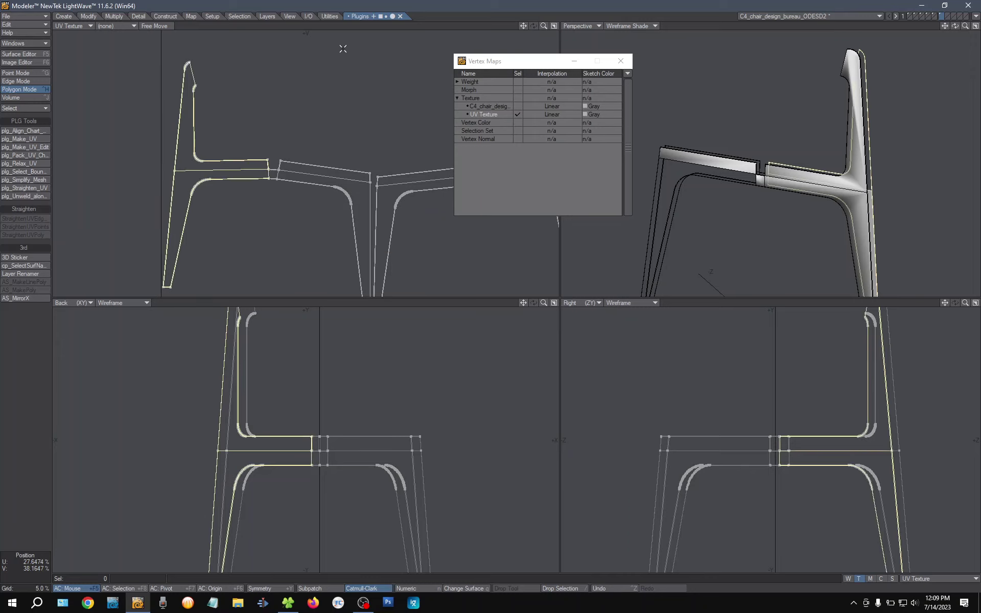
{"action": "key", "text": "y"}
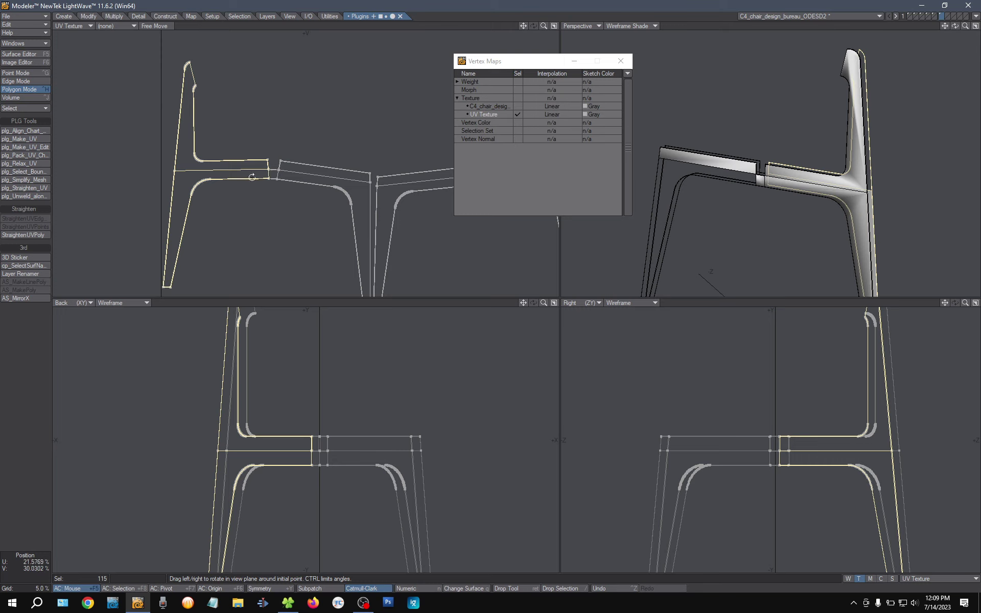
{"action": "mouse_move", "coordinate": [276, 166]}
{"action": "left_mouse_down"}
{"action": "mouse_move", "coordinate": [261, 166]}
{"action": "mouse_move", "coordinate": [272, 169]}
{"action": "left_mouse_up"}
{"action": "key", "text": "ctrl+z"}
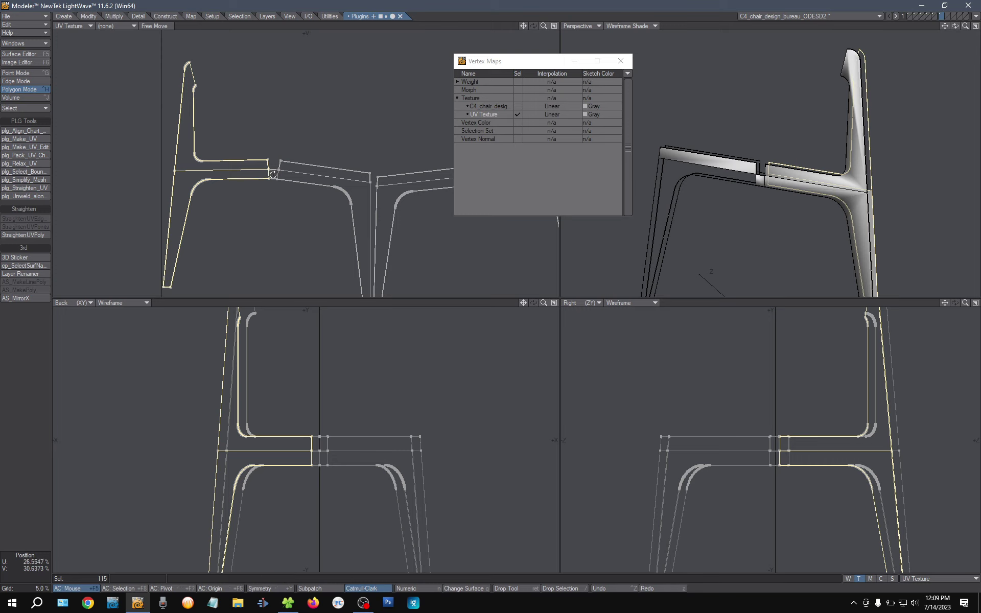
{"action": "left_click_drag", "start_coordinate": [273, 171], "coordinate": [250, 171]}
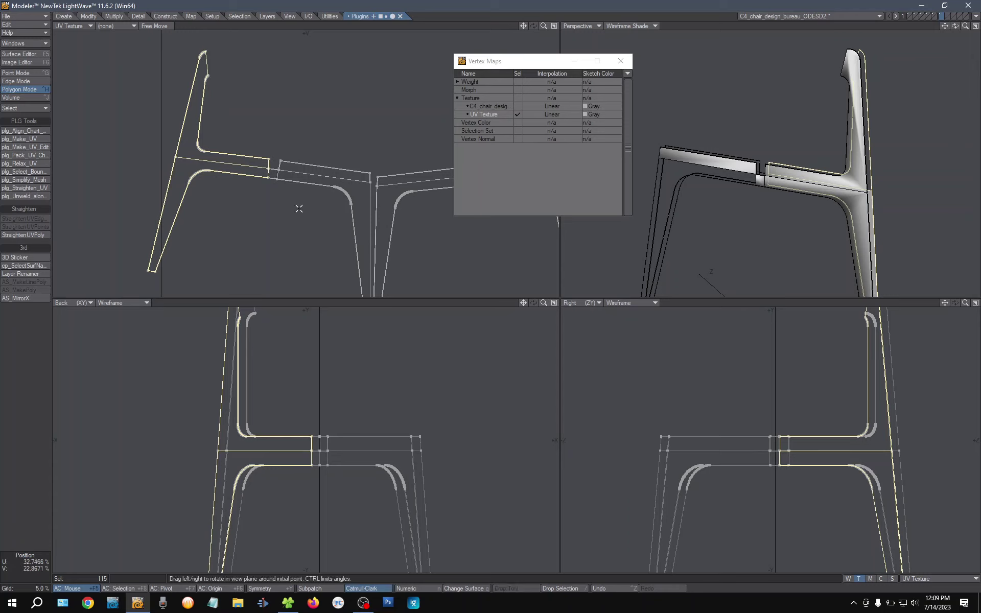
{"action": "scroll", "coordinate": [309, 204], "scroll_direction": "down", "scroll_amount": 3}
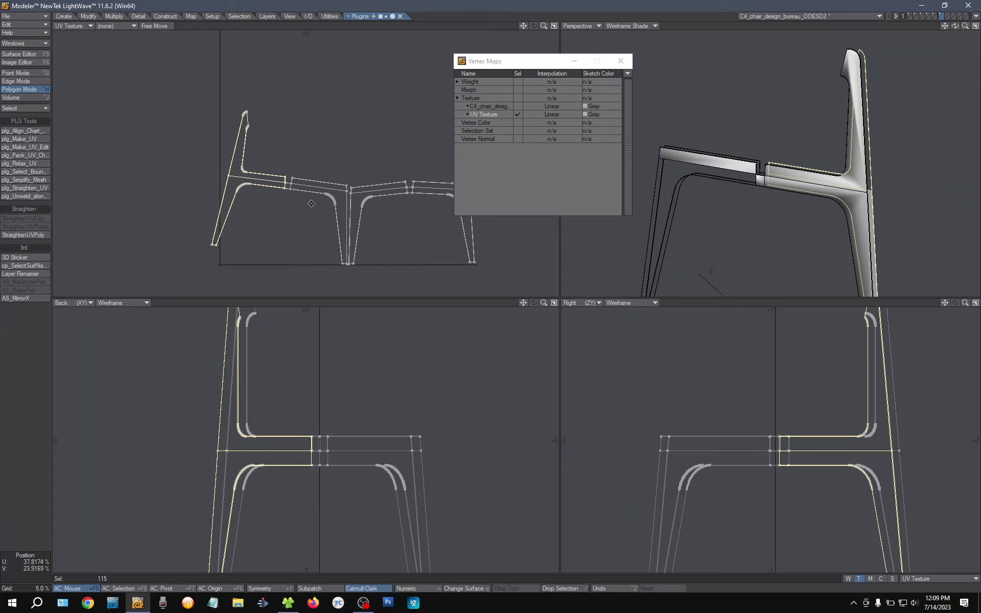
{"action": "left_click", "coordinate": [13, 409]}
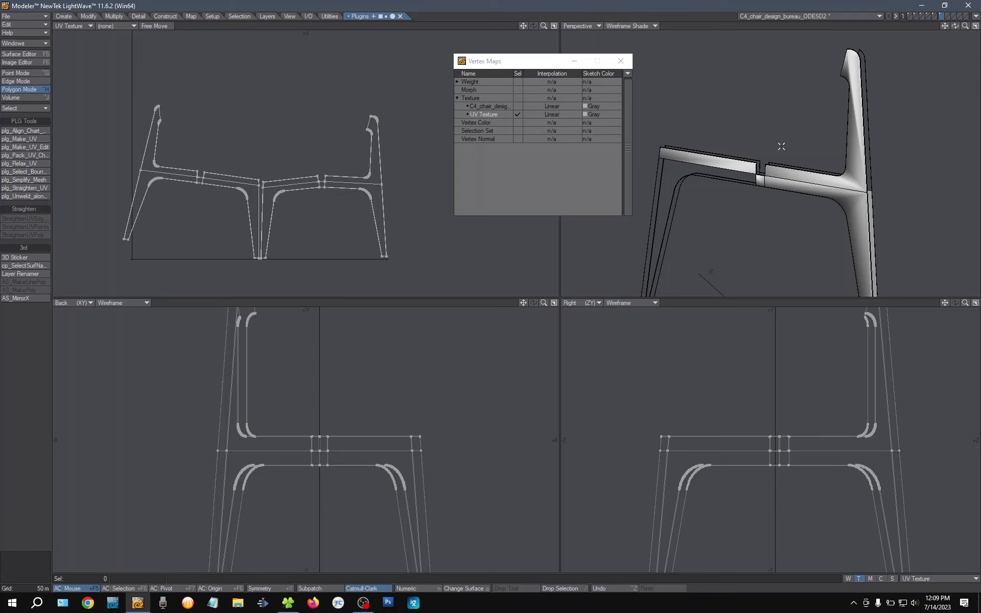
- Hide the UV Texture map, test ABF UV Unwrap on the chair, and undo it
{"action": "key", "text": "a"}
{"action": "left_click_drag", "start_coordinate": [762, 176], "coordinate": [775, 144], "text": "alt"}
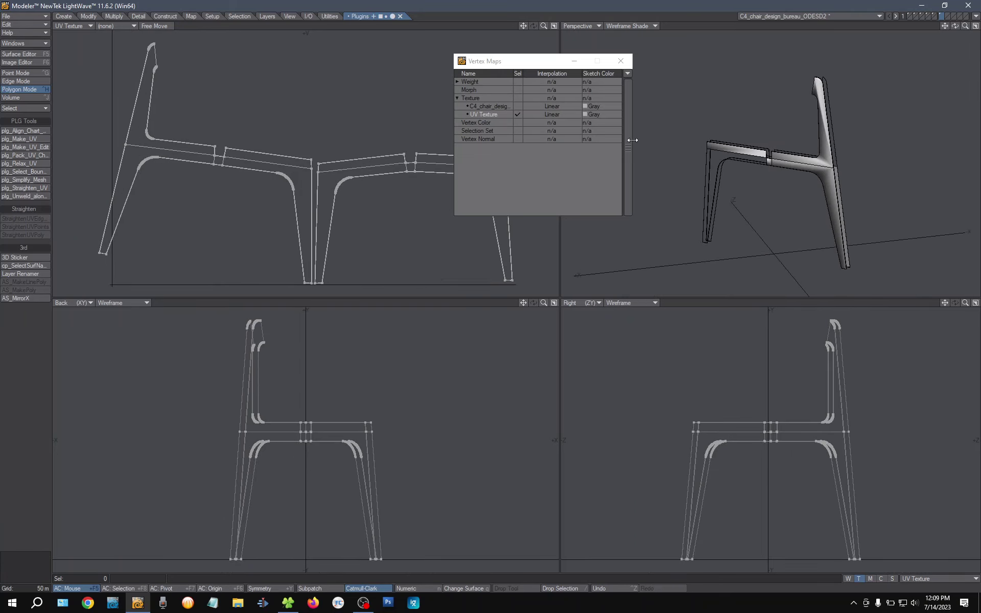
{"action": "left_click", "coordinate": [483, 114]}
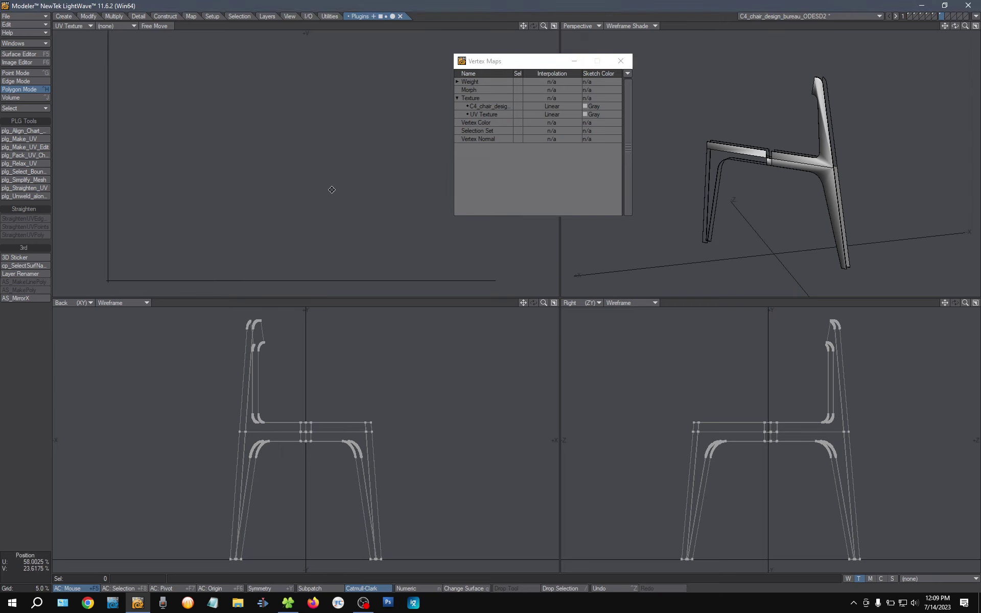
{"action": "scroll", "coordinate": [335, 190], "scroll_direction": "down", "scroll_amount": 1}
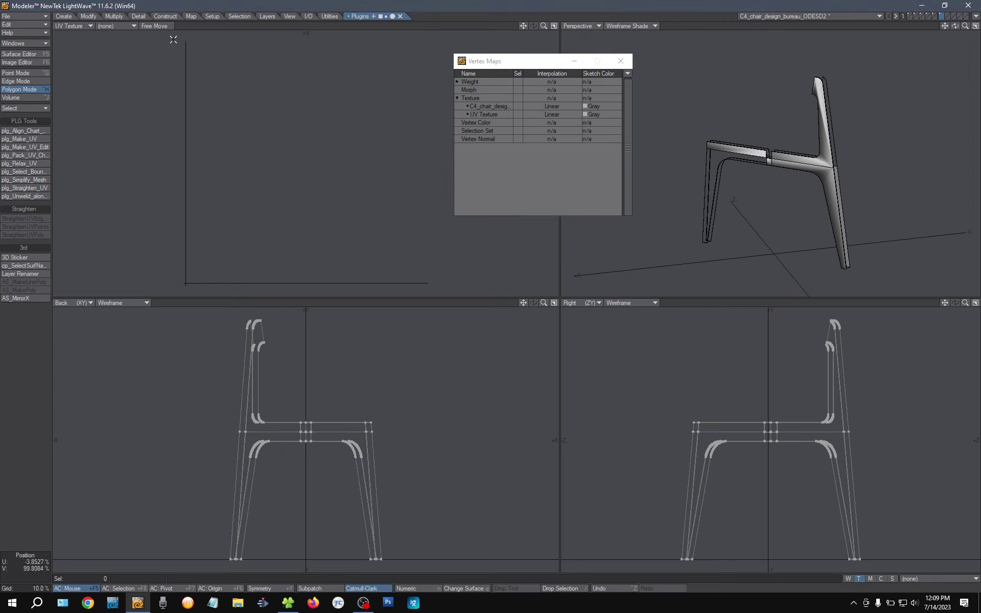
{"action": "left_click", "coordinate": [190, 17]}
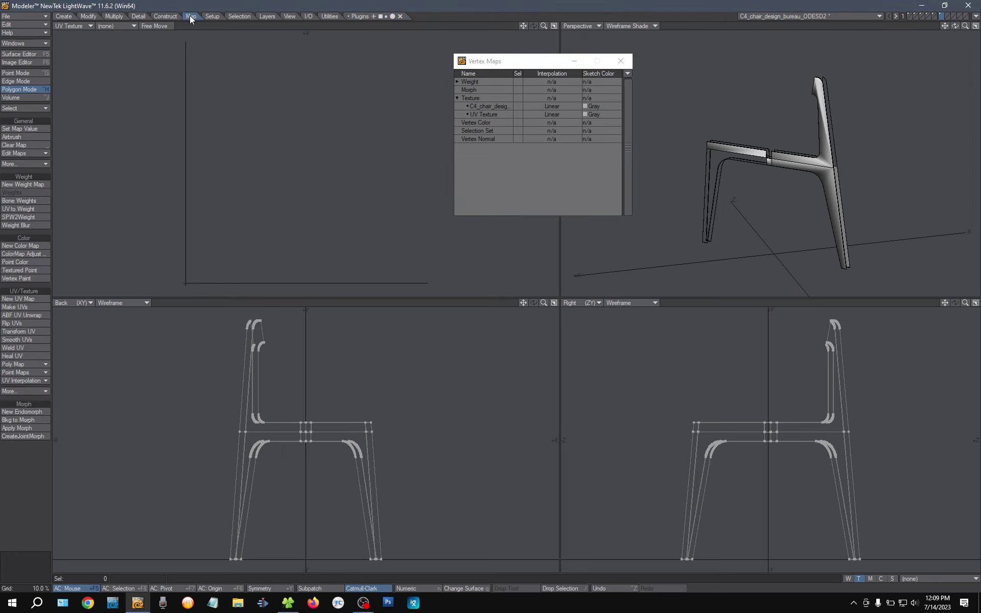
{"action": "left_click", "coordinate": [33, 314]}
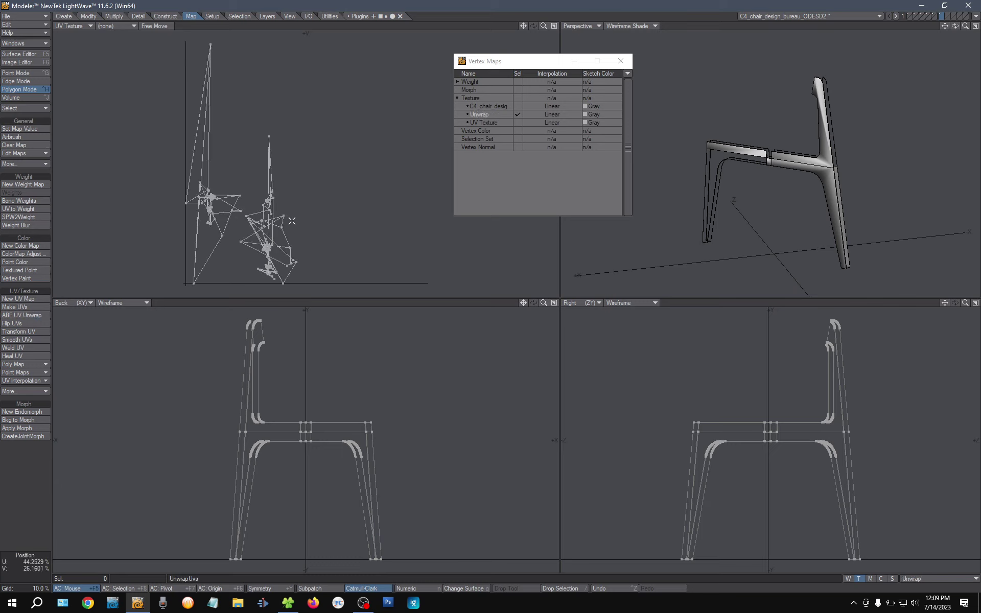
{"action": "key", "text": "ctrl+z"}
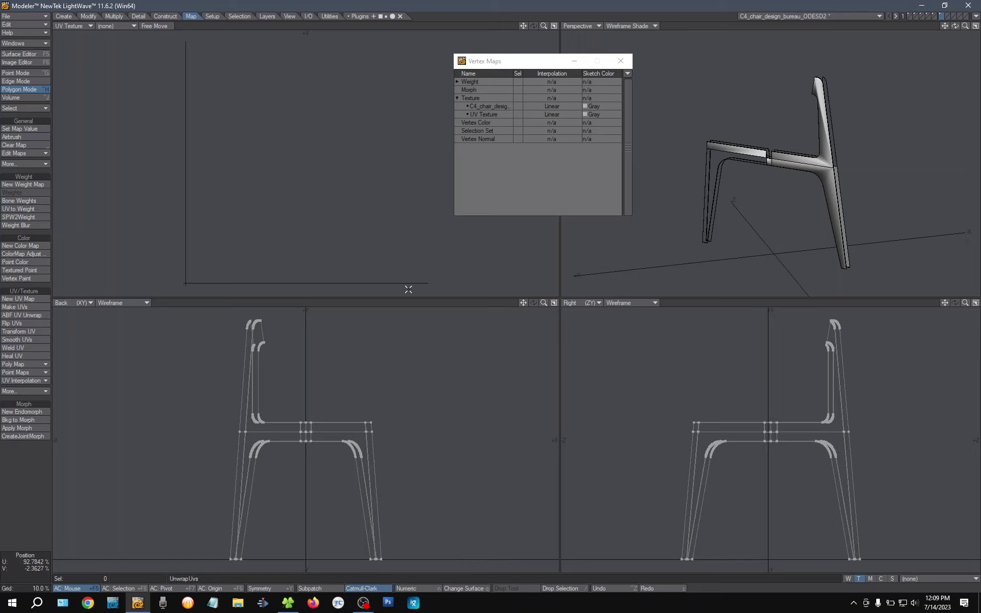
- Triangulate the chair, ABF-unwrap it again, and undo both
{"action": "key", "text": "Tab"}
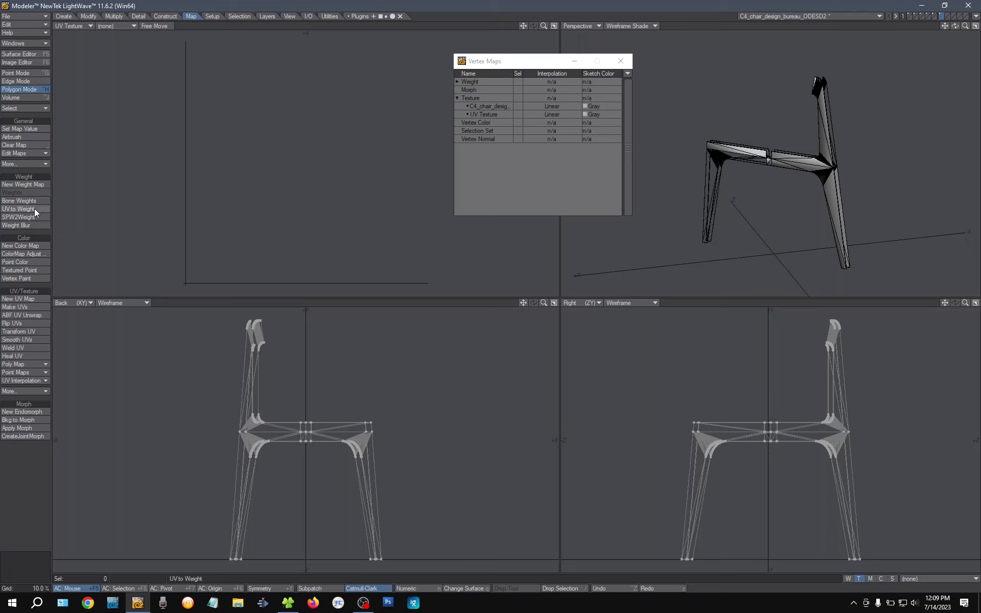
{"action": "left_click", "coordinate": [33, 315]}
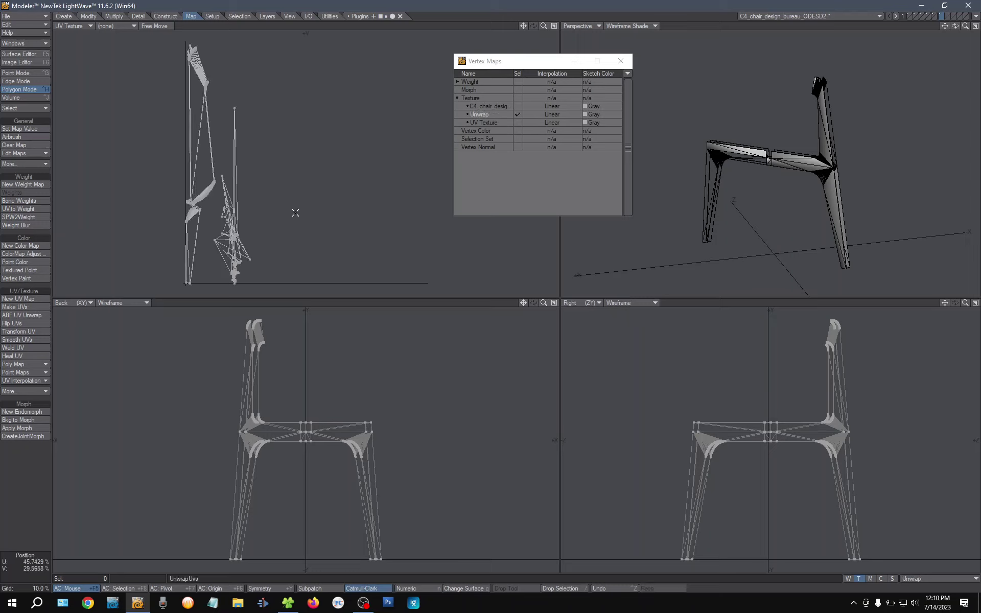
{"action": "key", "text": "ctrl+z"}
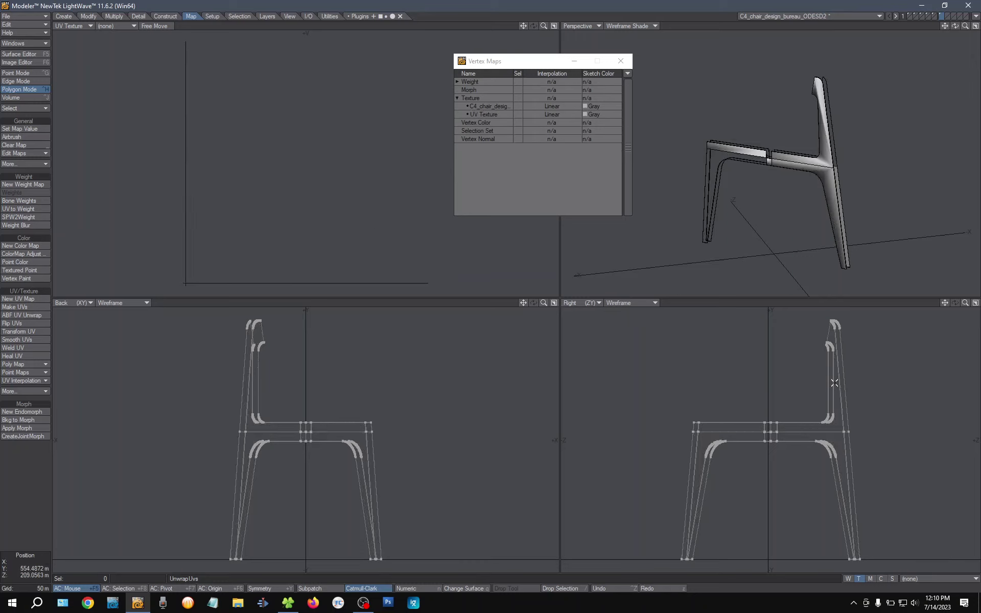
- Knife-cut the chair across the upper back and across the legs near the floor
{"action": "key", "text": "shift+k"}
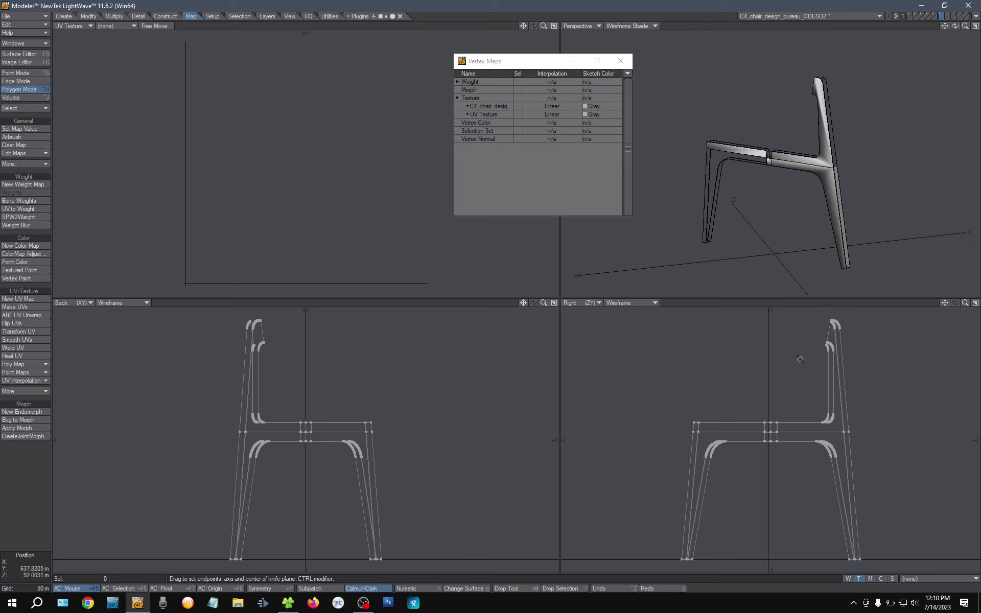
{"action": "left_click_drag", "start_coordinate": [806, 361], "coordinate": [883, 361]}
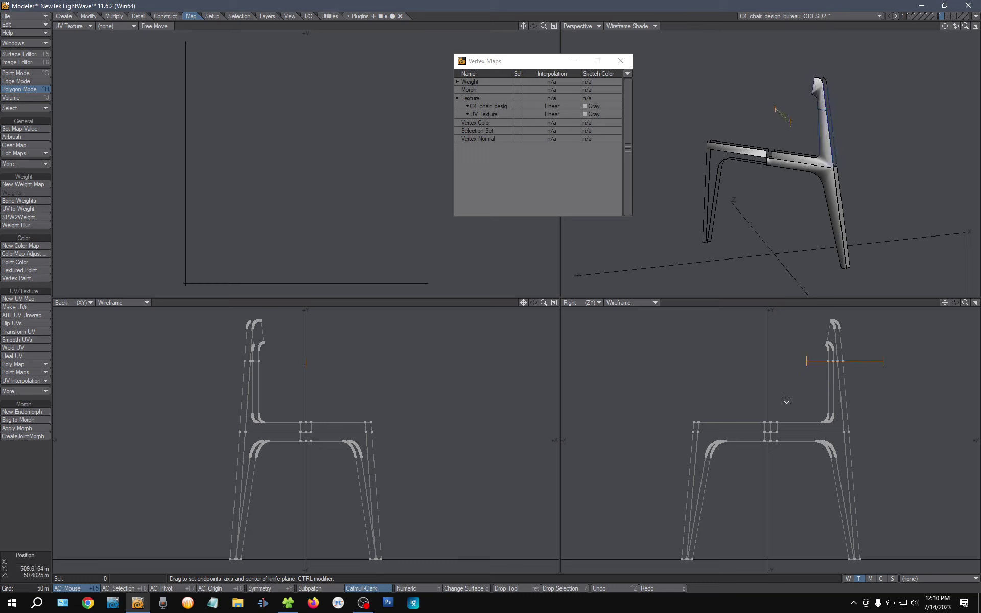
{"action": "key", "text": "Return"}
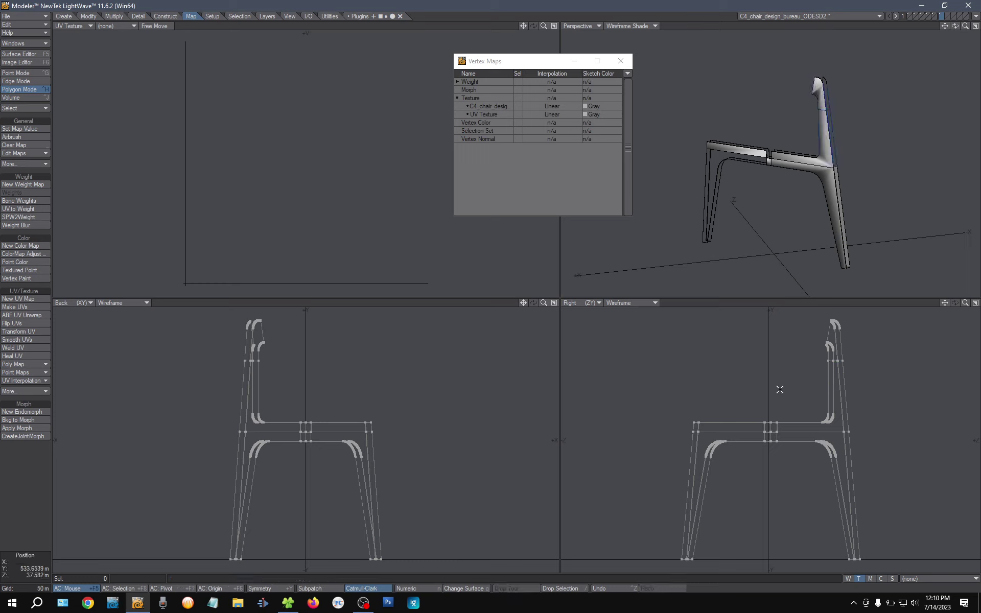
{"action": "key", "text": "shift+k"}
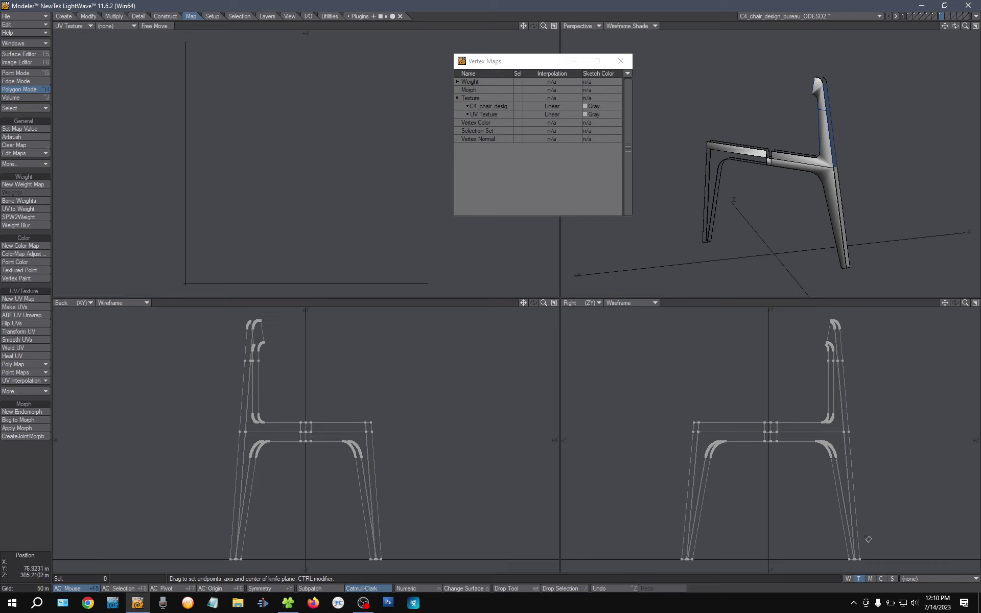
{"action": "left_click_drag", "start_coordinate": [868, 534], "coordinate": [583, 533]}
{"action": "key", "text": "Return"}
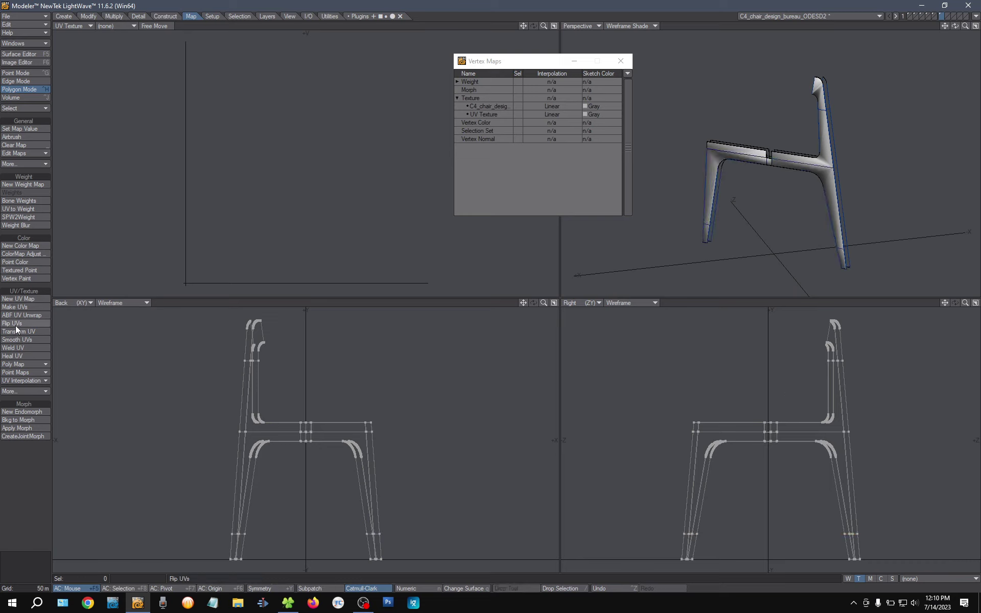
- Test ABF UV Unwrap on the sliced chair, undo it, and clear the selection
{"action": "left_click", "coordinate": [34, 315]}
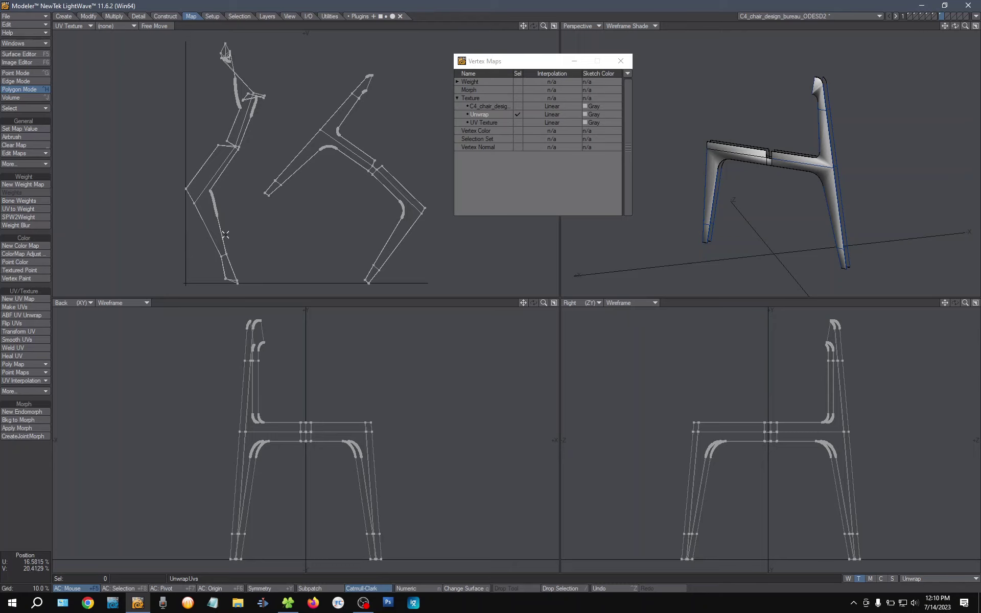
{"action": "key", "text": "z"}
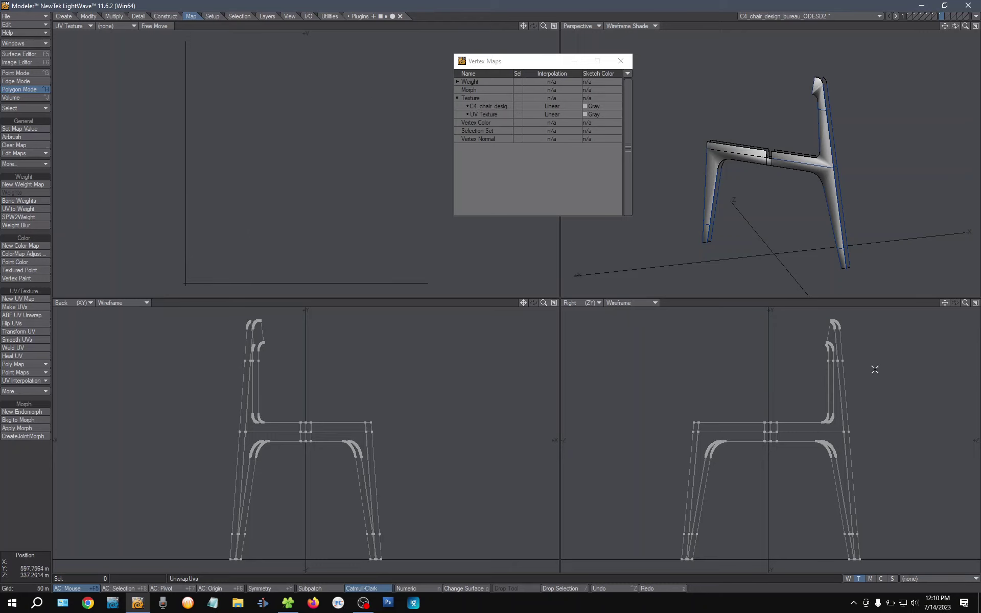
{"action": "right_click_drag", "start_coordinate": [874, 368], "coordinate": [917, 366]}
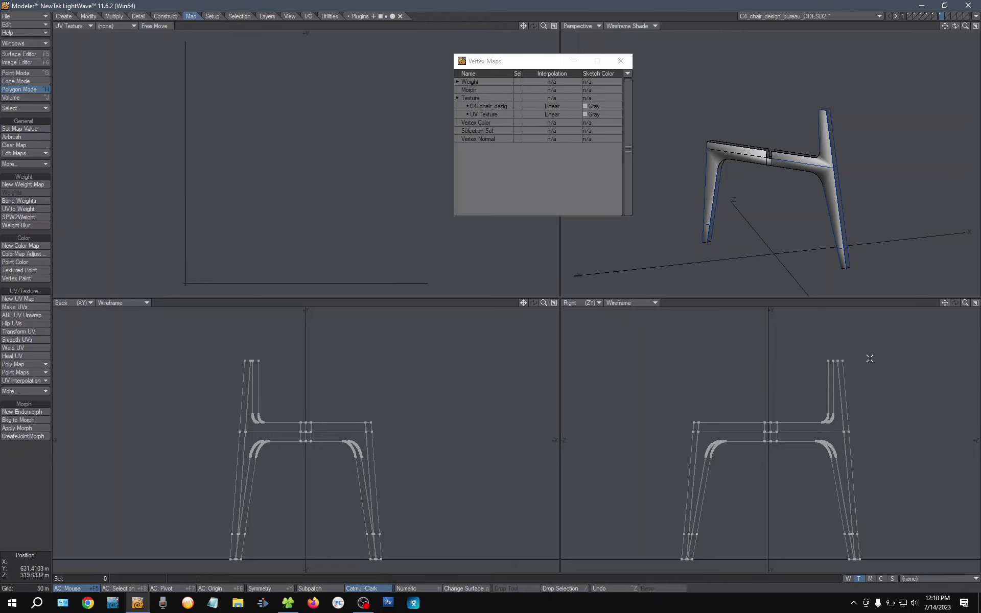
{"action": "left_click", "coordinate": [14, 482]}
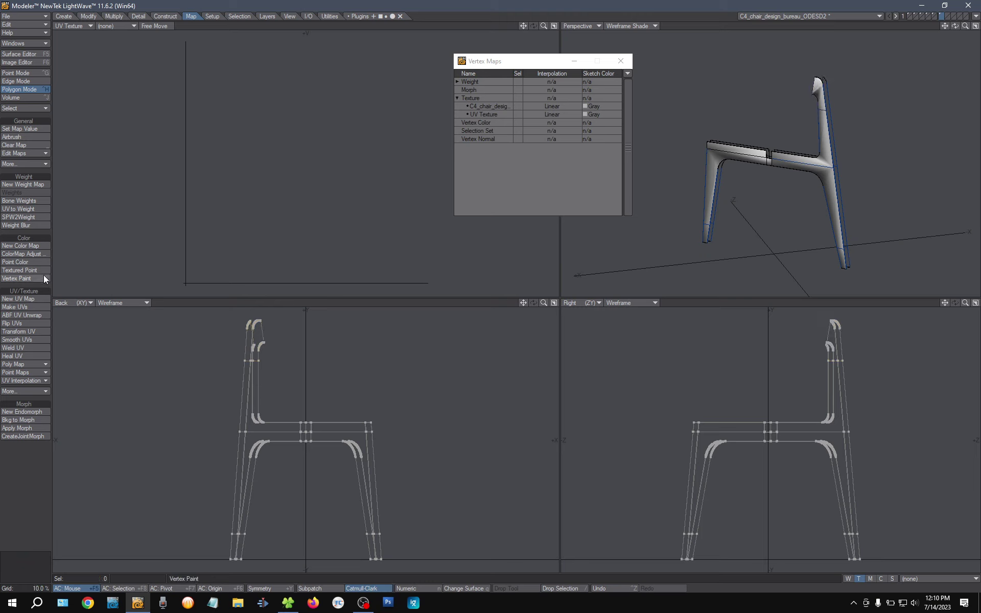
- Create the Unwrap map for the sliced chair with ABF UV Unwrap, yielding two crossing frame islands
{"action": "left_click", "coordinate": [31, 317]}
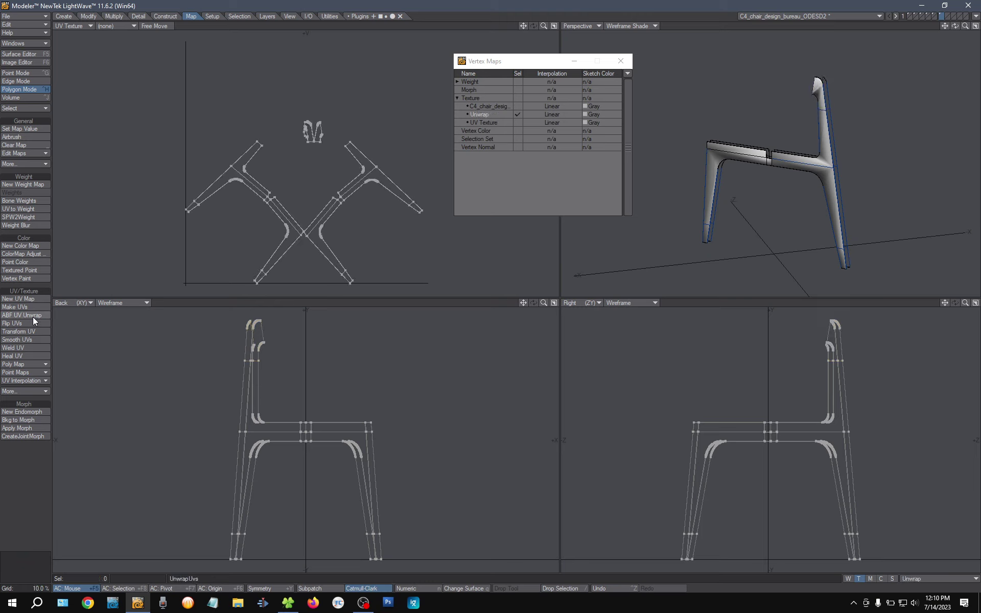